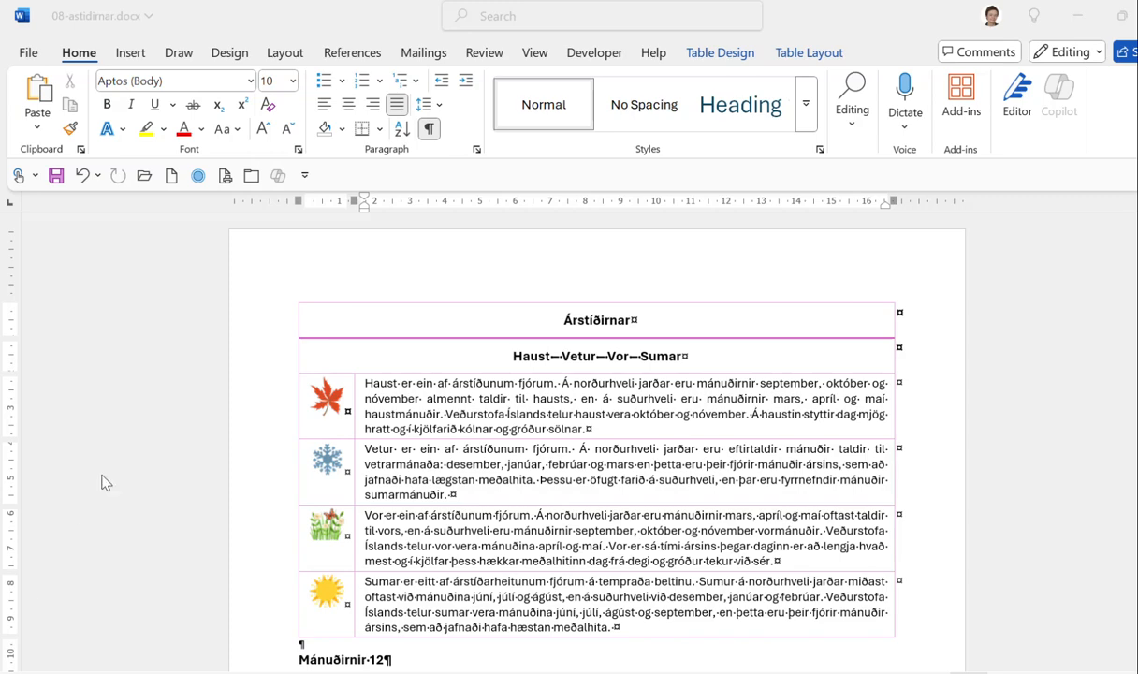
Caption the maple leaf picture in the autumn row as 'Mynd 1: Haust'.
{"action": "left_click", "coordinate": [322, 397]}
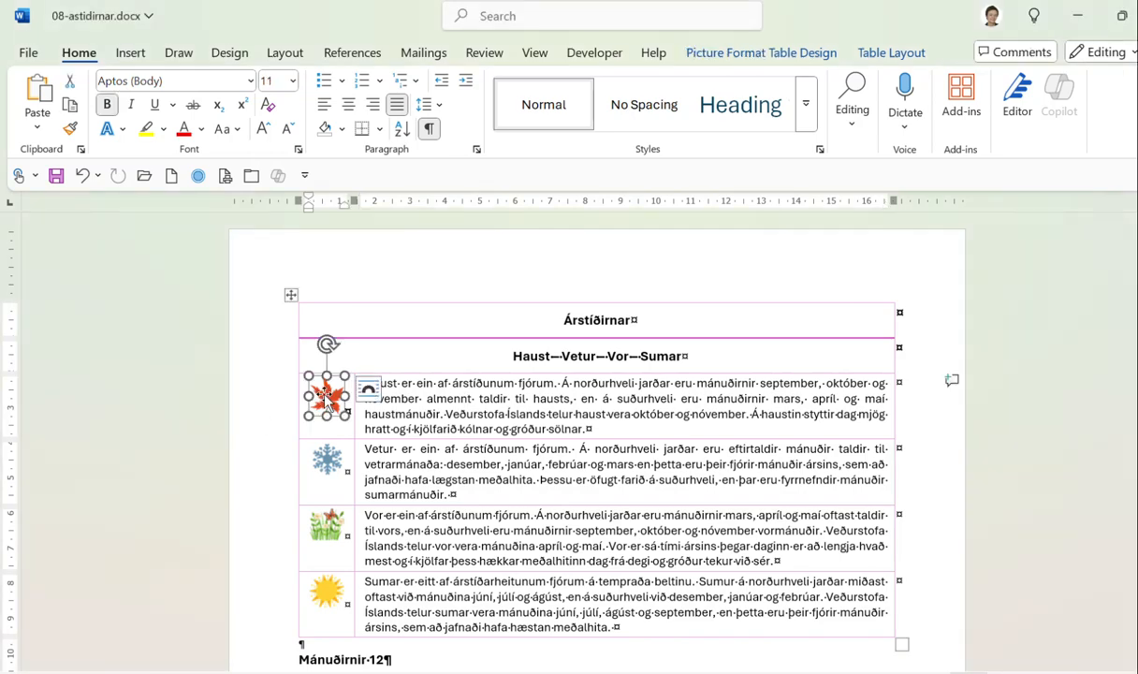
{"action": "left_click", "coordinate": [360, 54]}
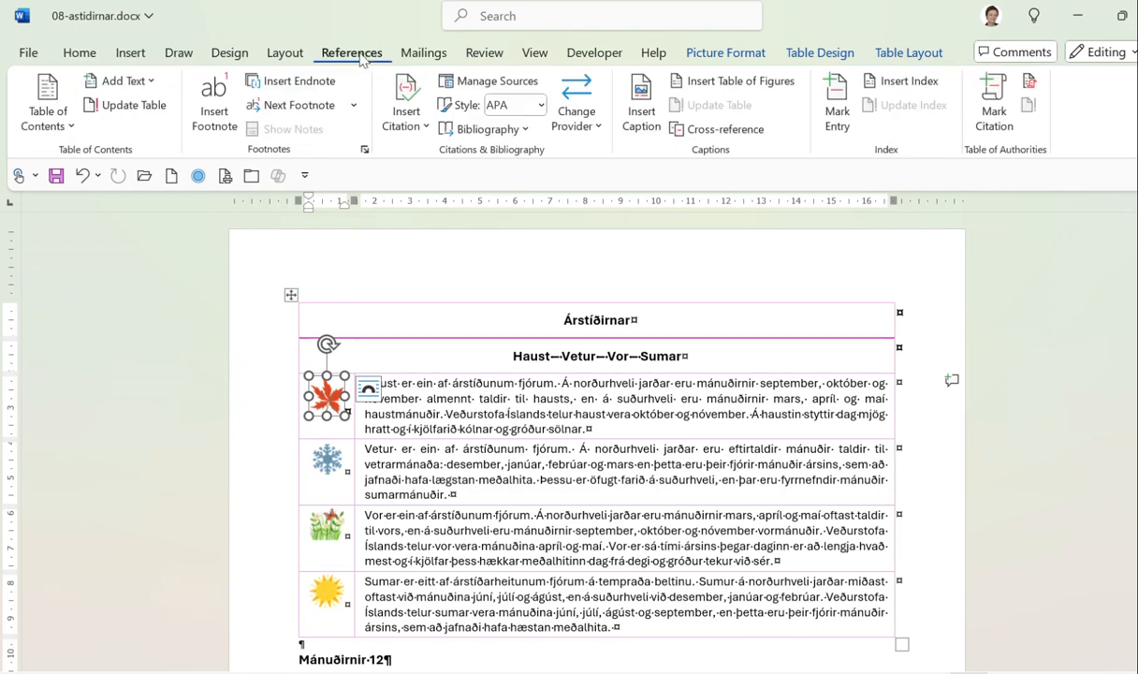
{"action": "left_click", "coordinate": [641, 98]}
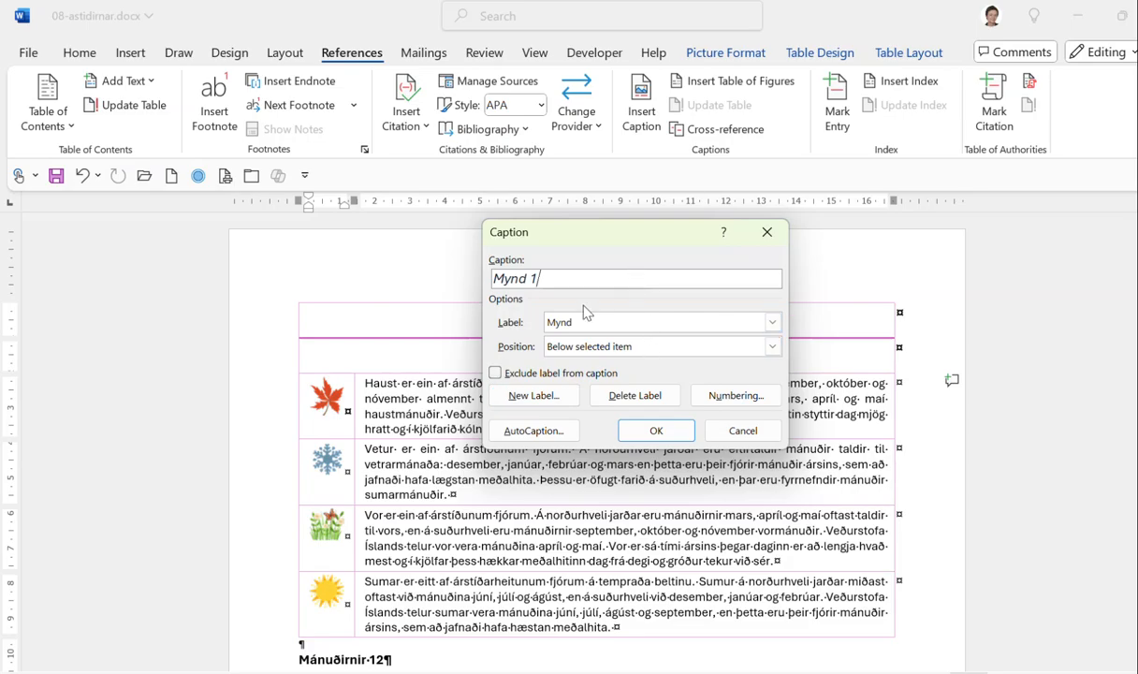
{"action": "left_click", "coordinate": [656, 431]}
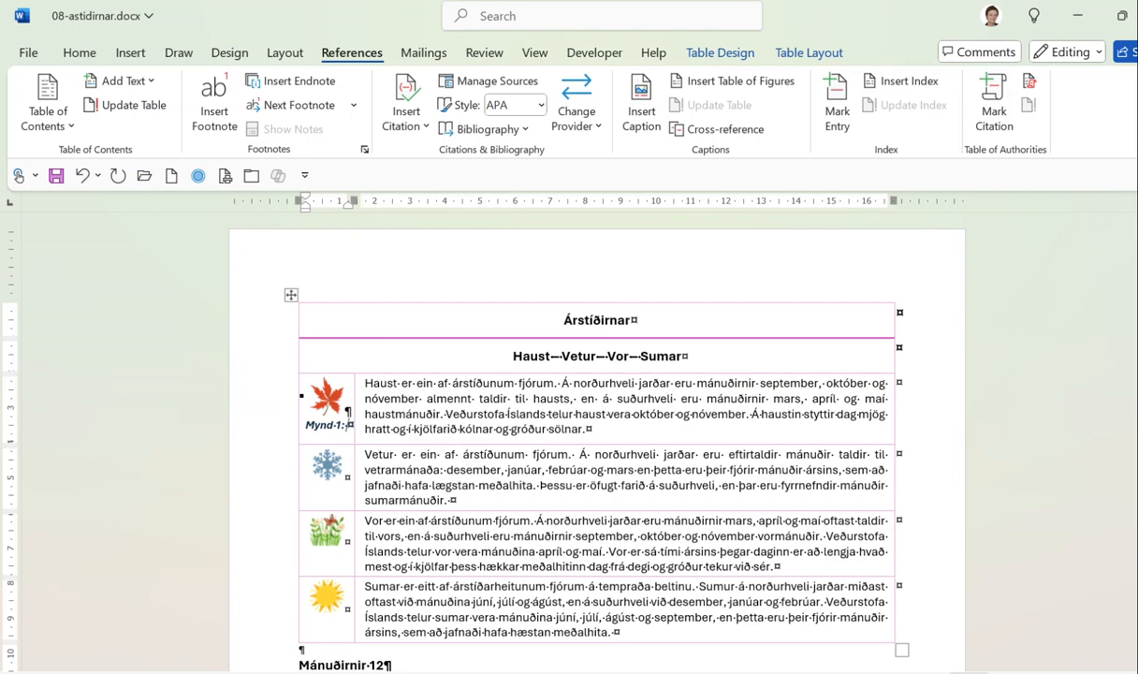
{"action": "type", "text": "Haust"}
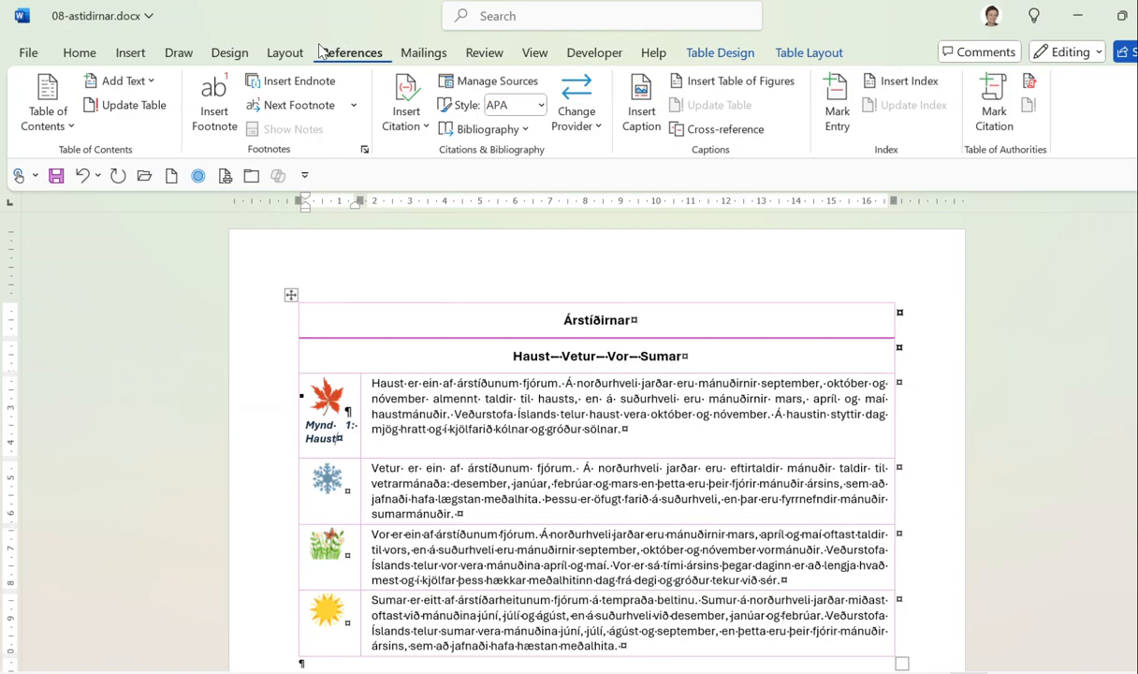
Open the Caption style for modification from the Styles gallery.
{"action": "left_click", "coordinate": [79, 52]}
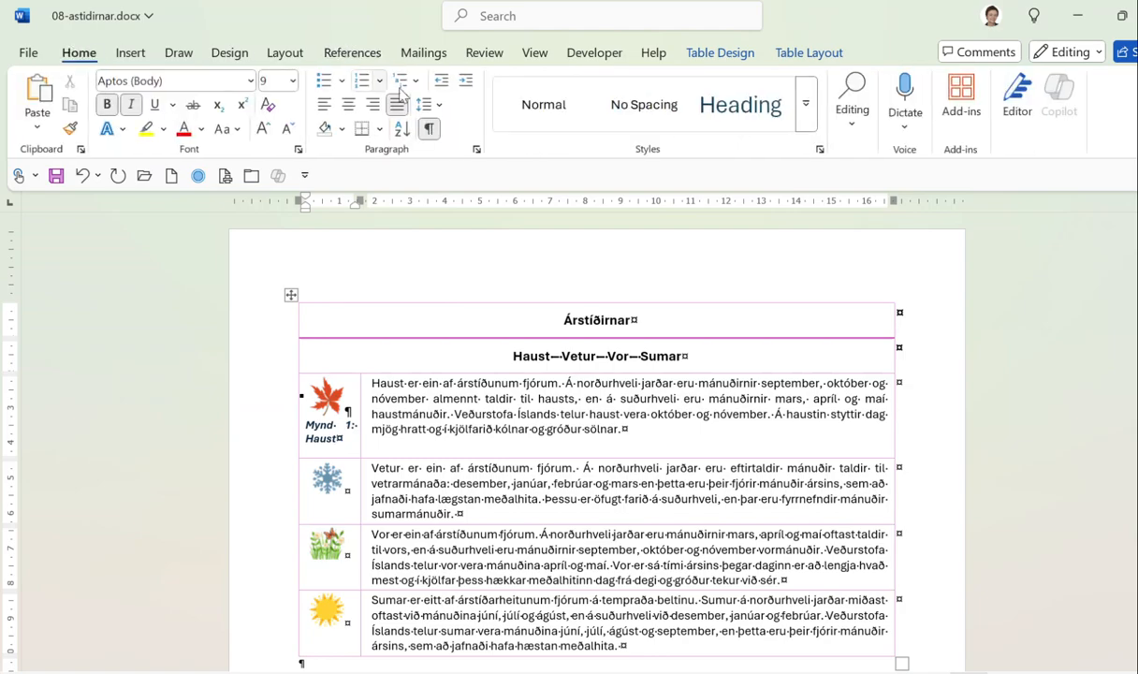
{"action": "left_click", "coordinate": [804, 104]}
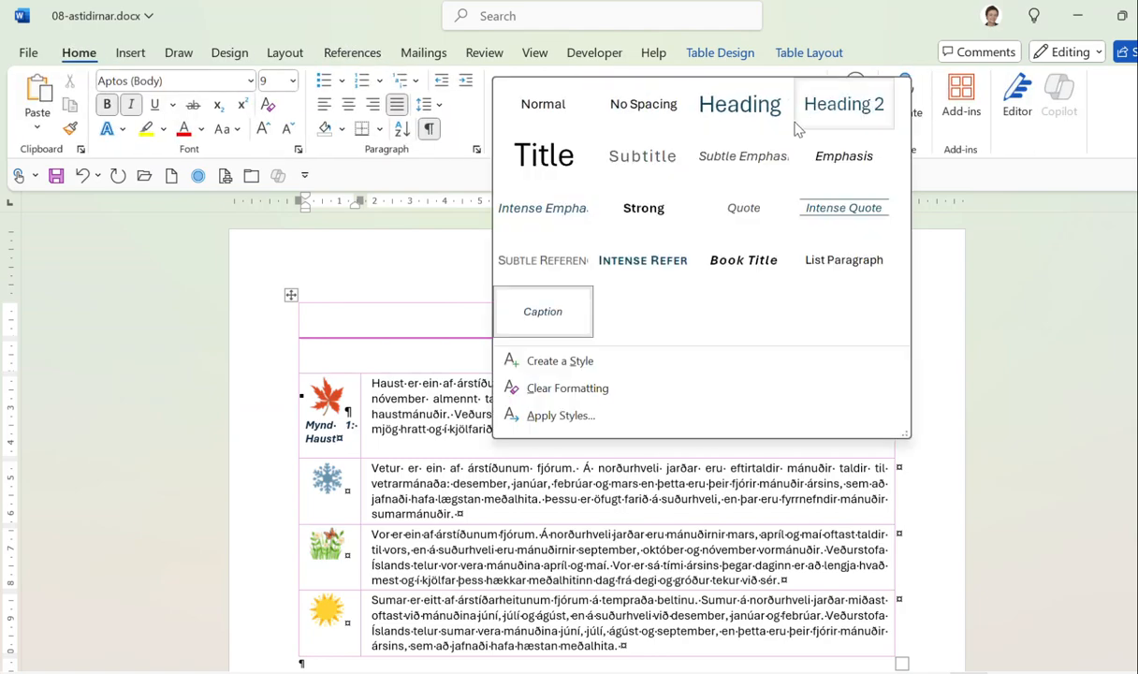
{"action": "right_click", "coordinate": [539, 317]}
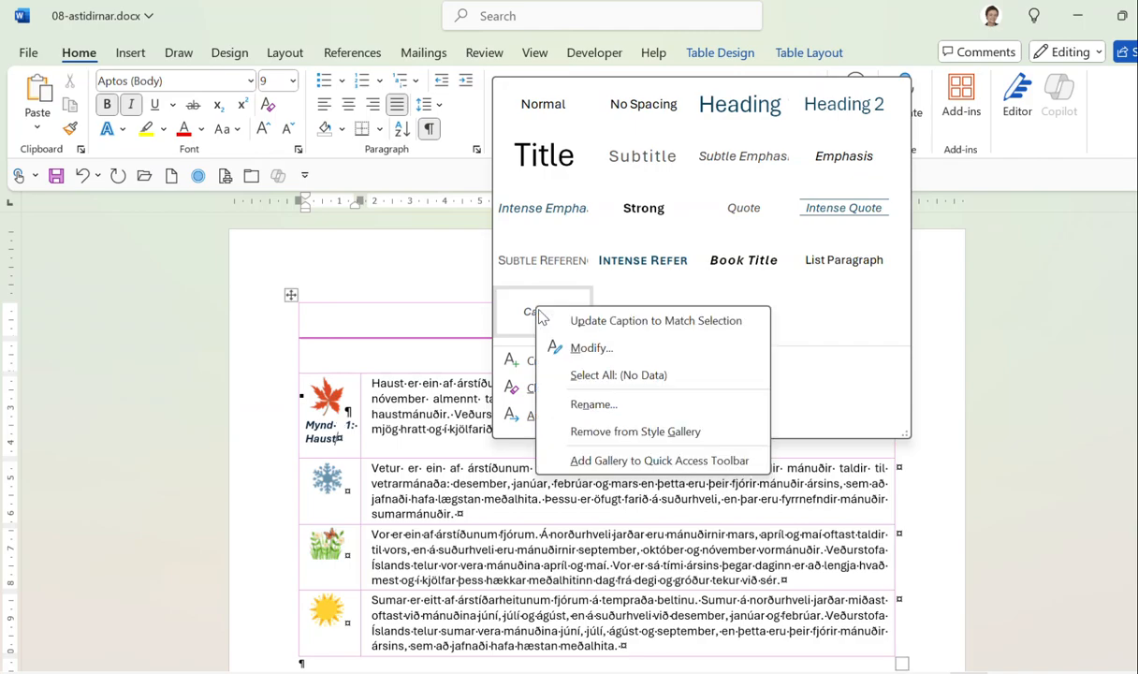
{"action": "left_click", "coordinate": [556, 346]}
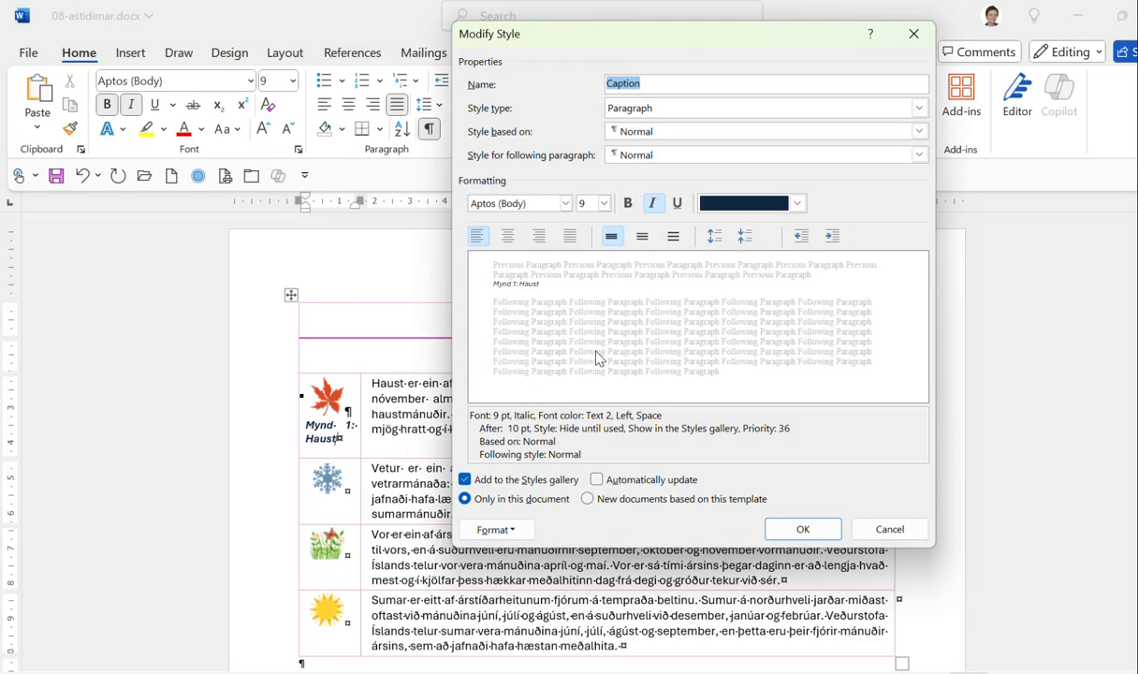
{"action": "left_click_drag", "start_coordinate": [688, 49], "coordinate": [728, 33]}
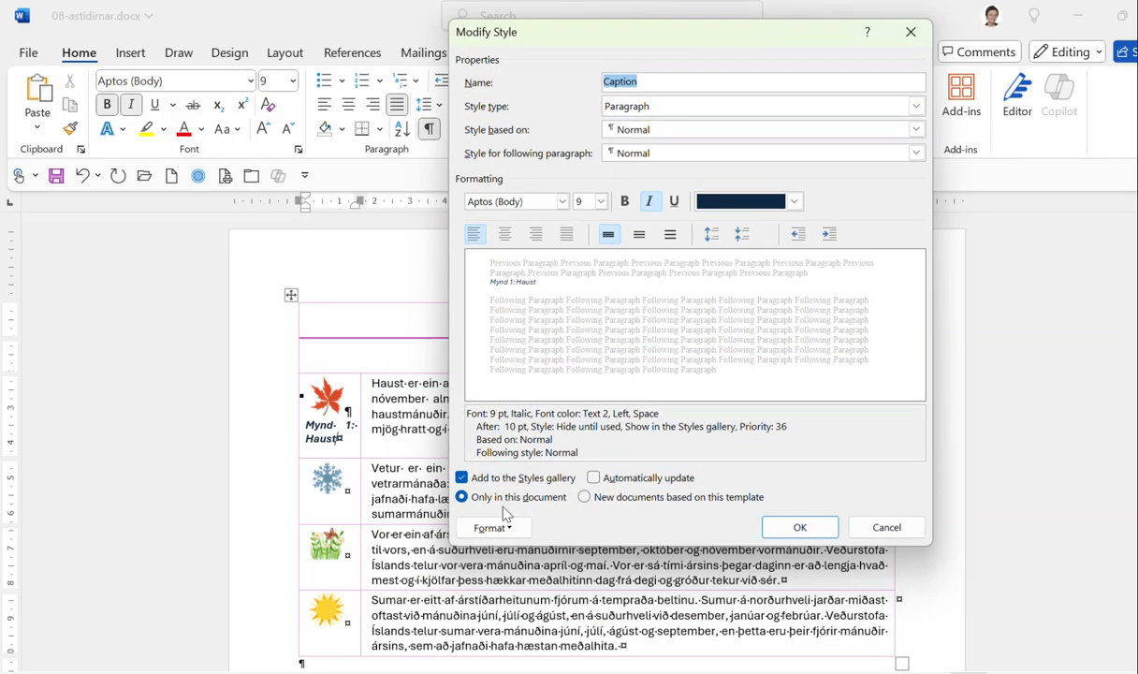
Give the Caption style 3 pt paragraph spacing before and after, and save it.
{"action": "left_click", "coordinate": [488, 527]}
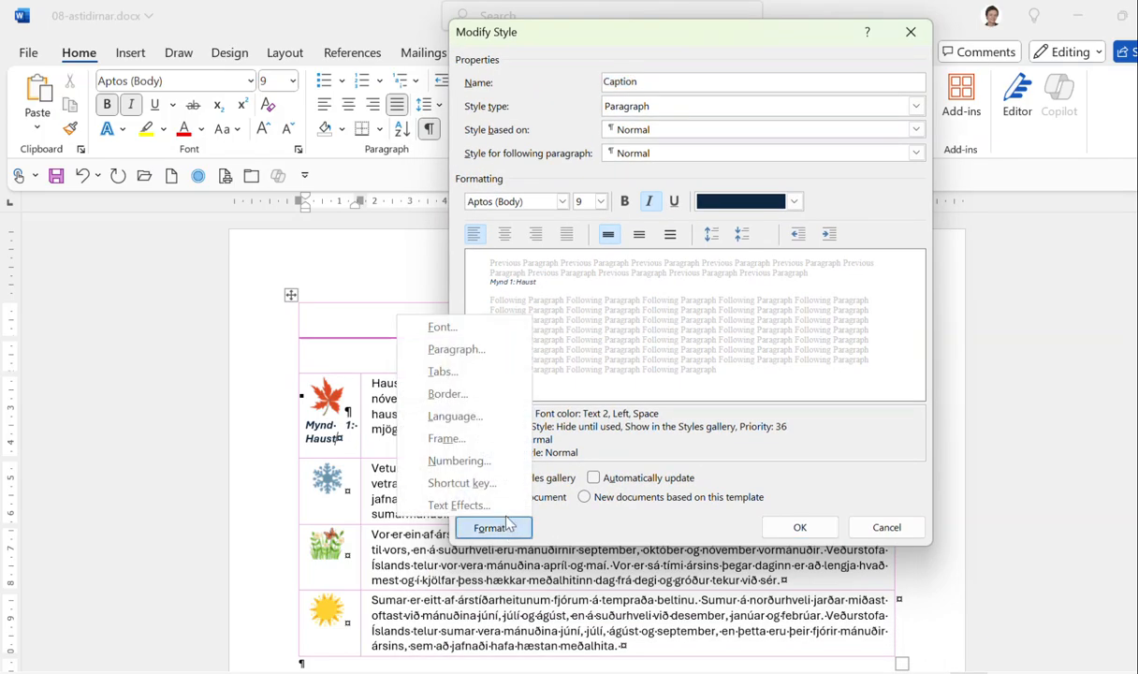
{"action": "left_click", "coordinate": [458, 349]}
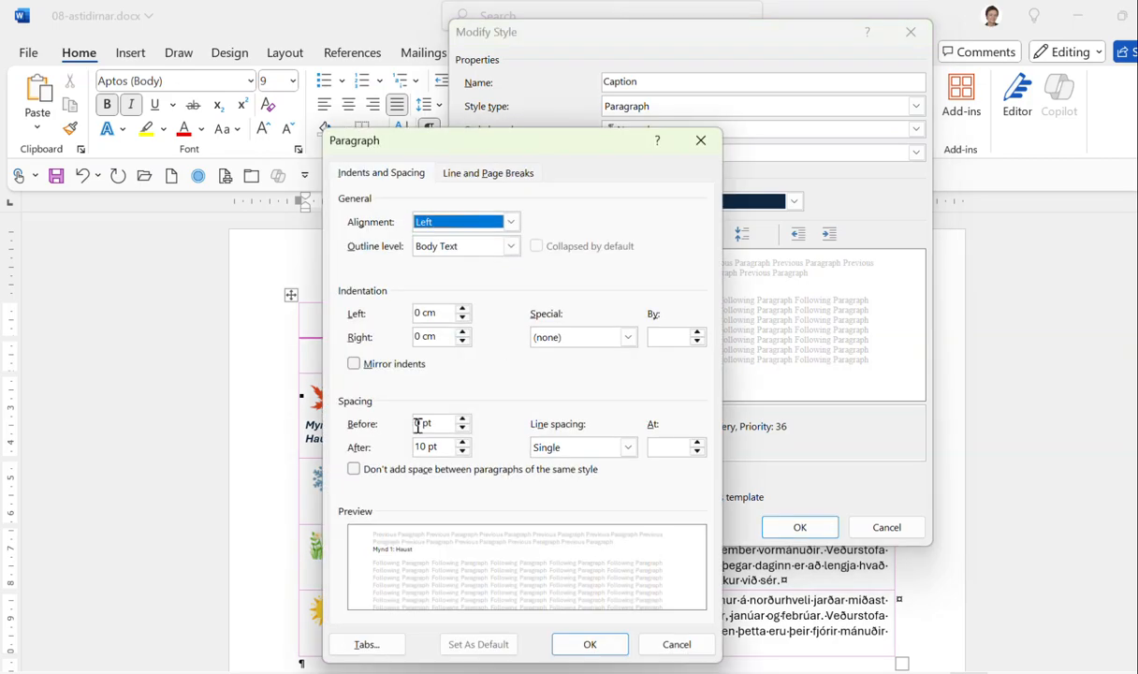
{"action": "left_click_drag", "start_coordinate": [422, 422], "coordinate": [407, 420]}
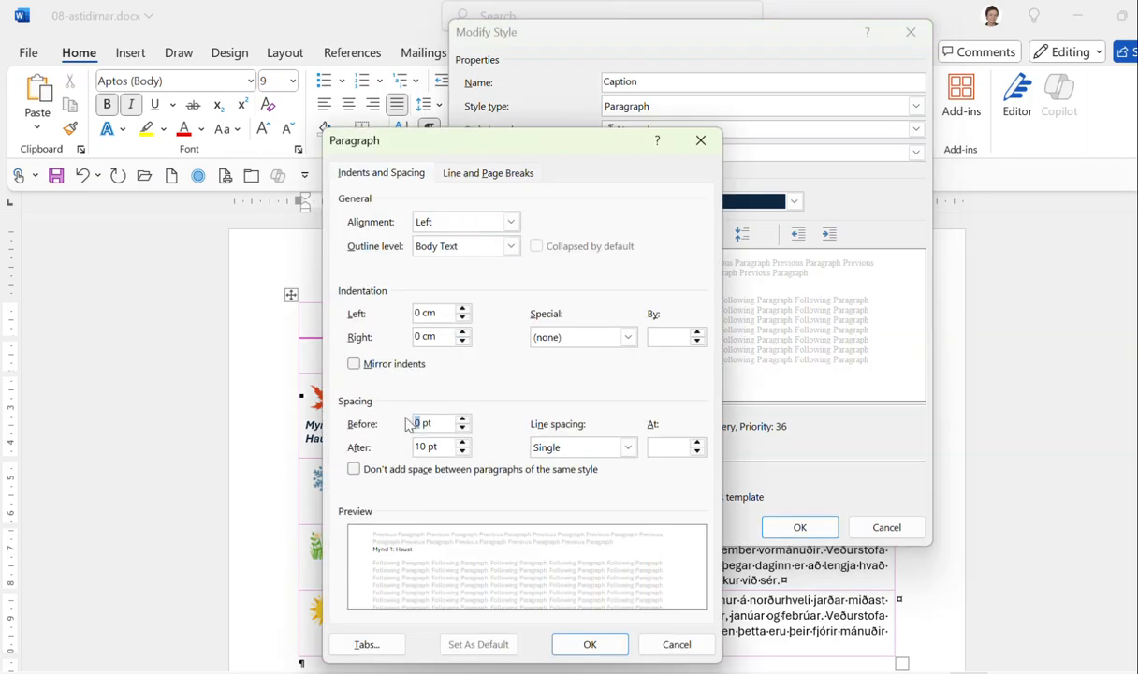
{"action": "type", "text": "3"}
{"action": "double_click", "coordinate": [421, 446]}
{"action": "type", "text": "3"}
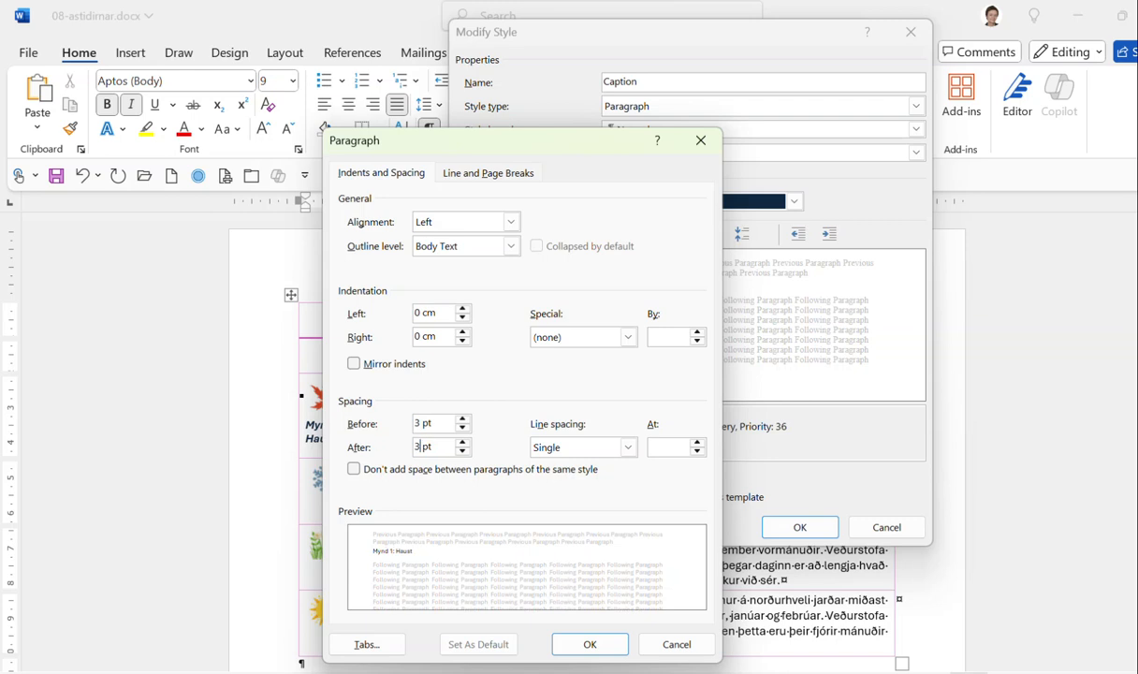
{"action": "left_click", "coordinate": [577, 647]}
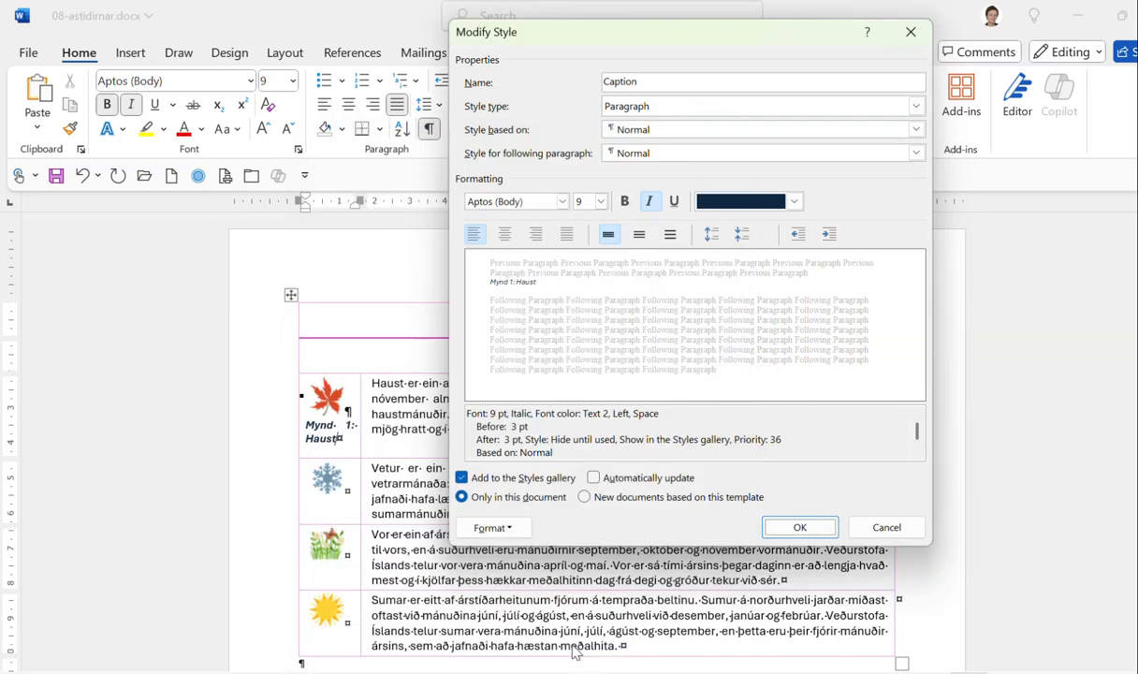
{"action": "left_click", "coordinate": [800, 528]}
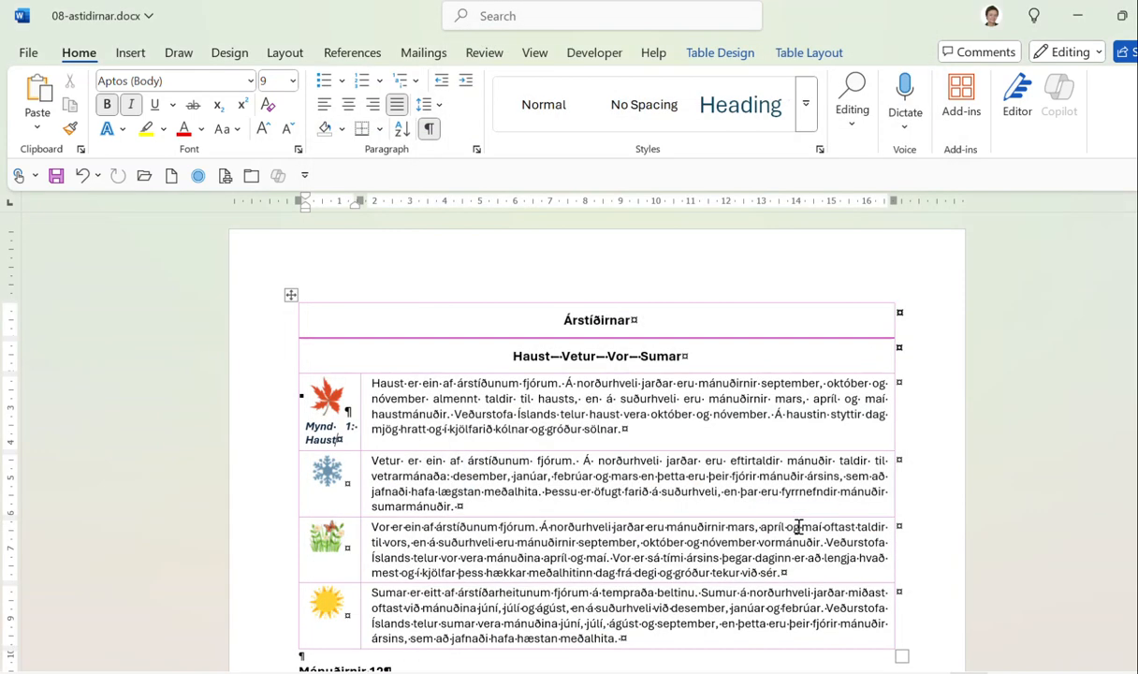
Centre the leaf picture cell and widen the picture column to 2.74 cm.
{"action": "left_click", "coordinate": [808, 52]}
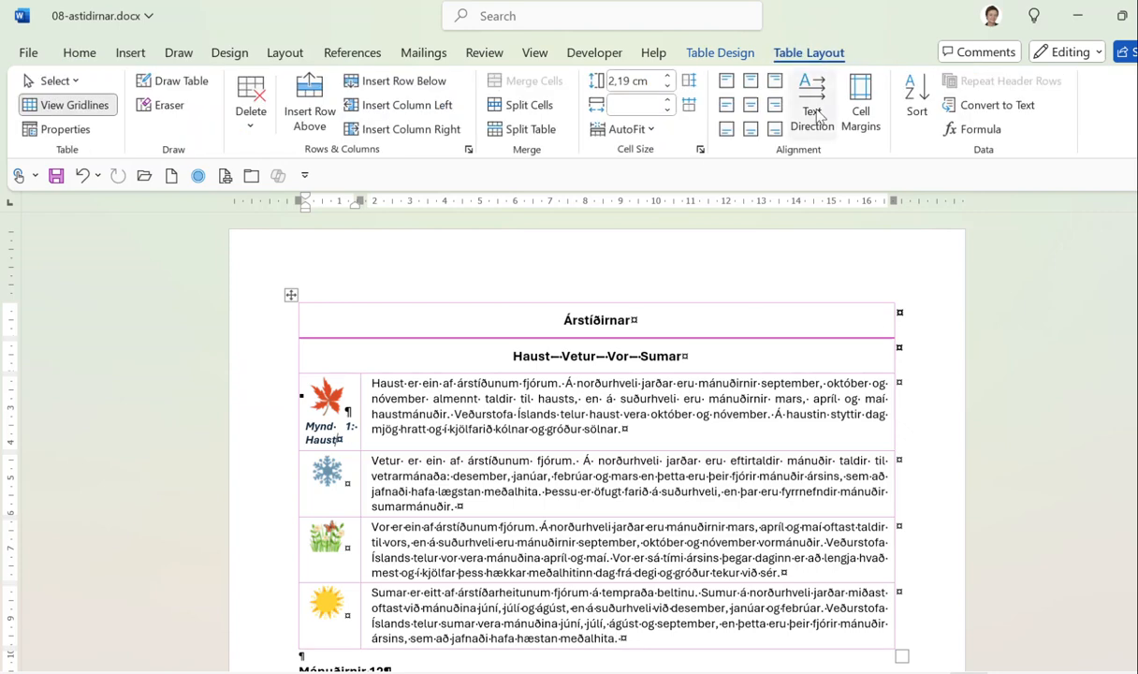
{"action": "left_click", "coordinate": [751, 106]}
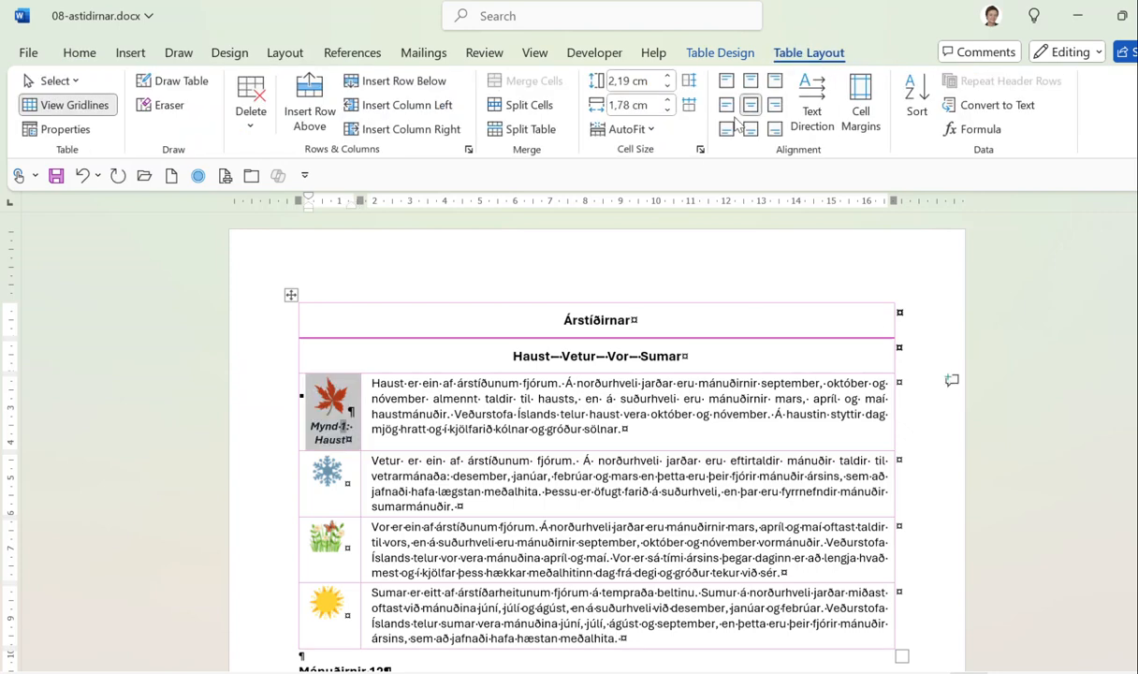
{"action": "left_click", "coordinate": [423, 400]}
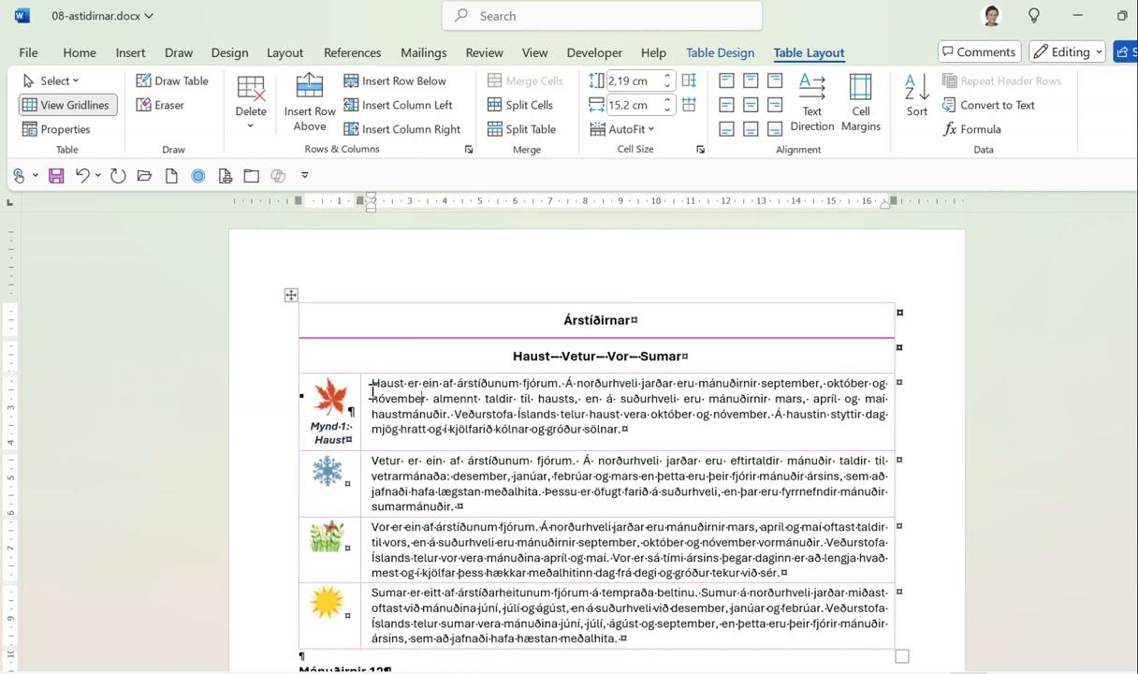
{"action": "left_click_drag", "start_coordinate": [360, 393], "coordinate": [396, 396]}
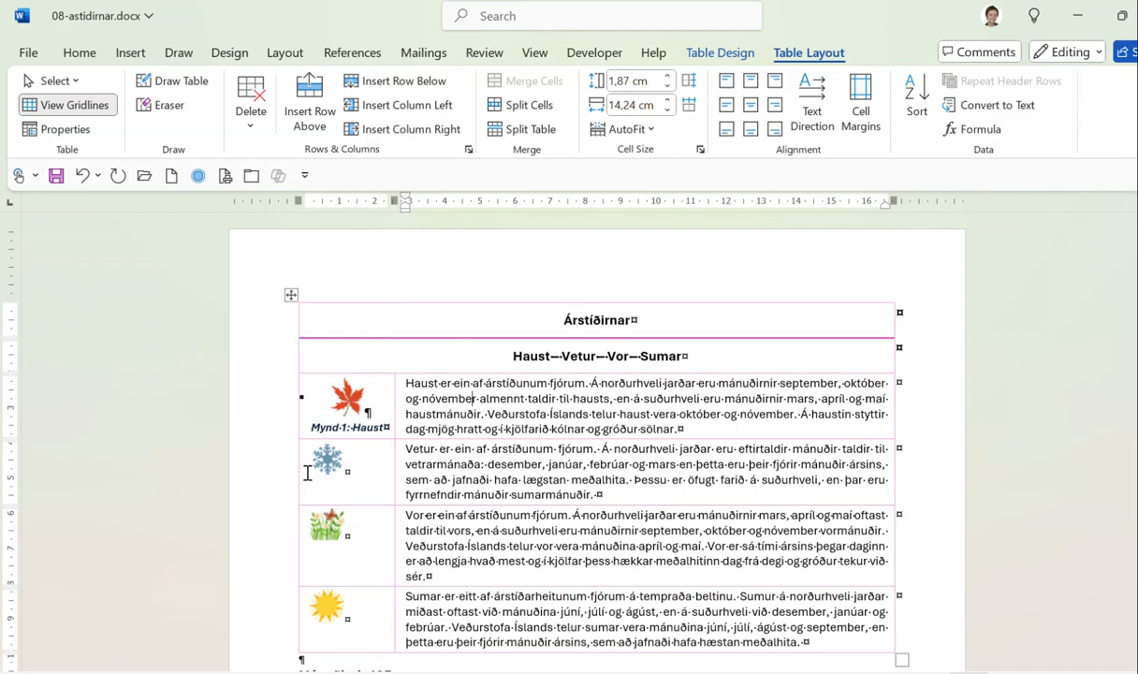
Centre the snowflake, flower and sun picture cells.
{"action": "left_click_drag", "start_coordinate": [307, 471], "coordinate": [323, 528]}
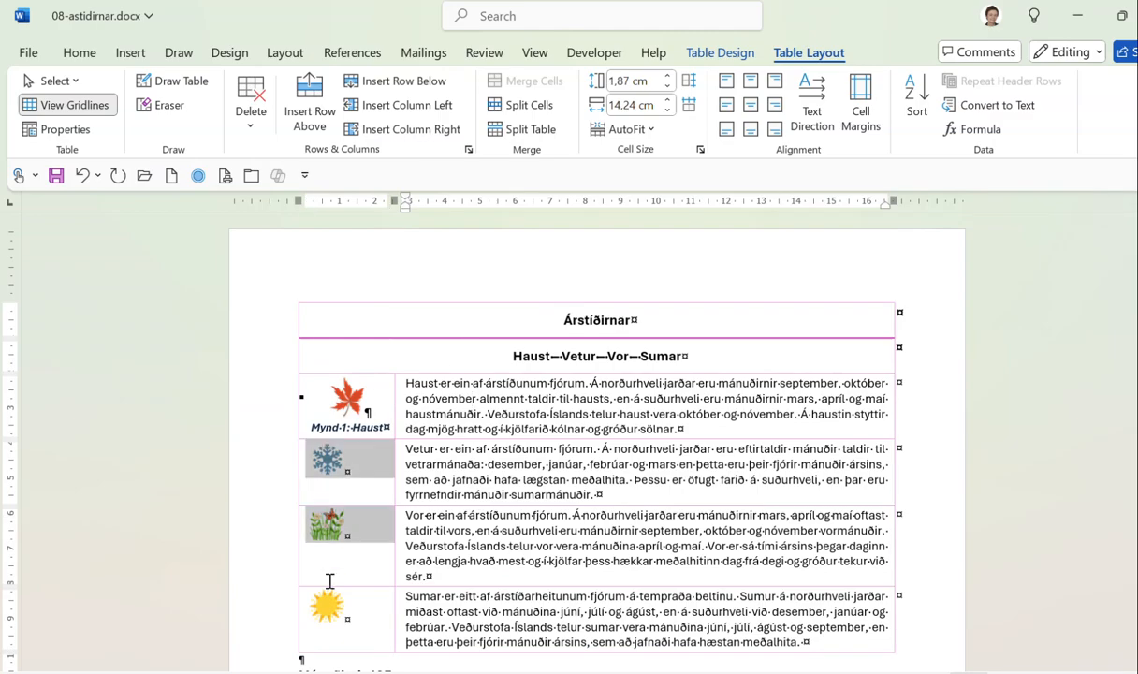
{"action": "mouse_move", "coordinate": [329, 581]}
{"action": "left_mouse_down"}
{"action": "mouse_move", "coordinate": [322, 588]}
{"action": "mouse_move", "coordinate": [333, 588]}
{"action": "left_mouse_up"}
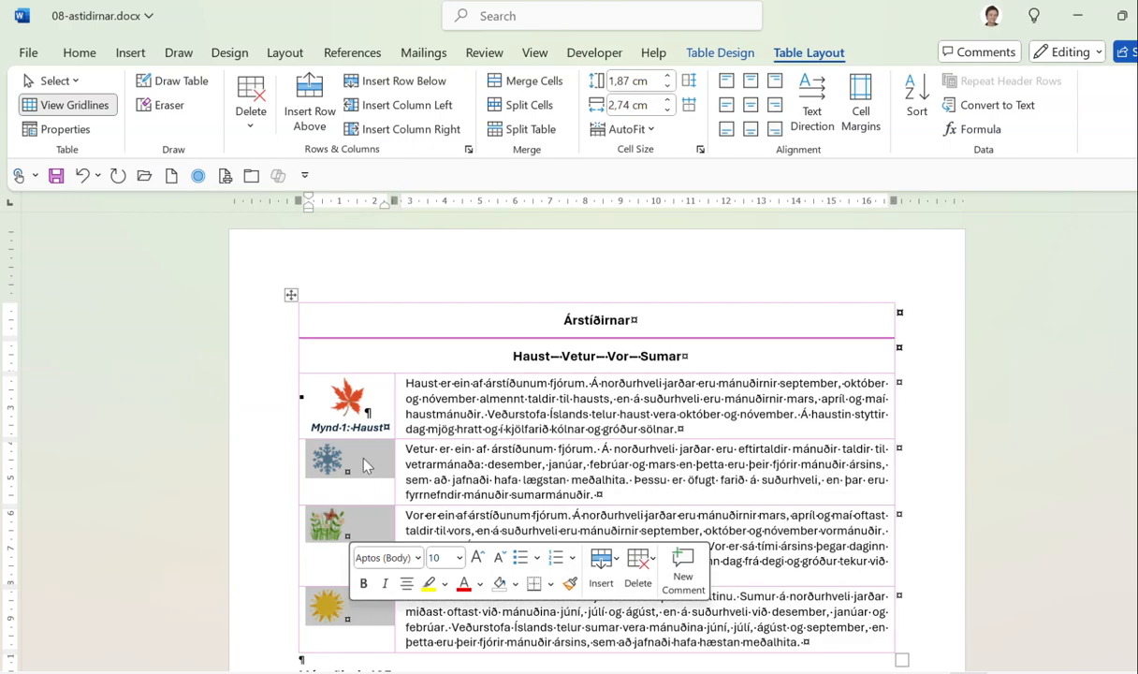
{"action": "left_click", "coordinate": [752, 107]}
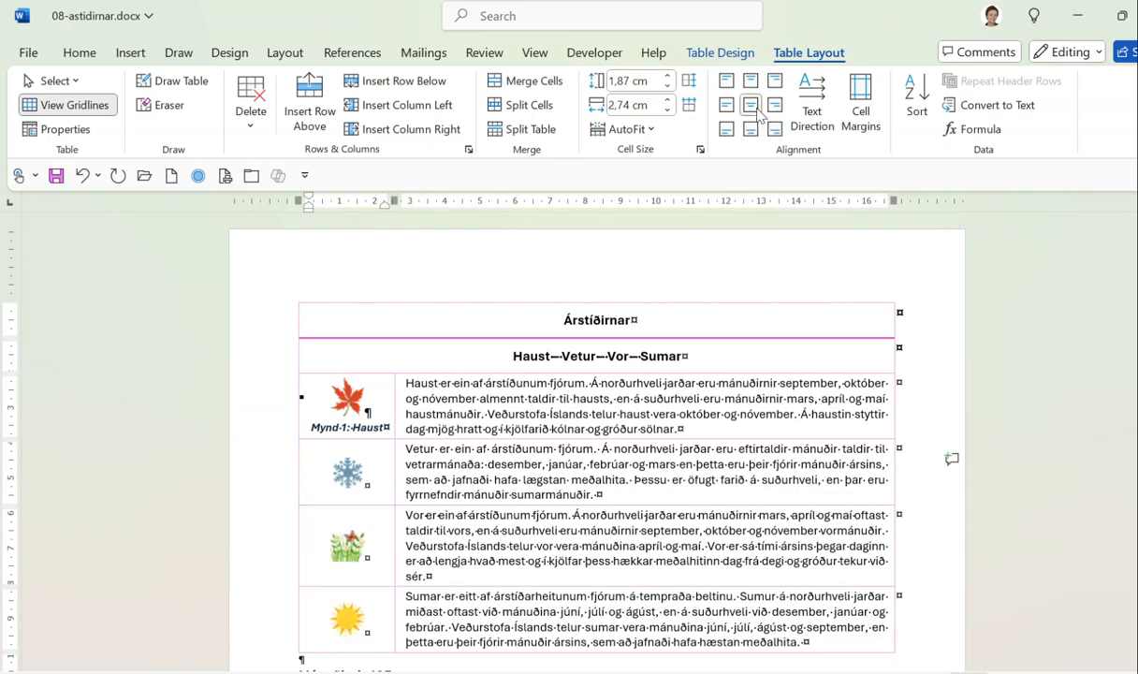
{"action": "left_click", "coordinate": [347, 468]}
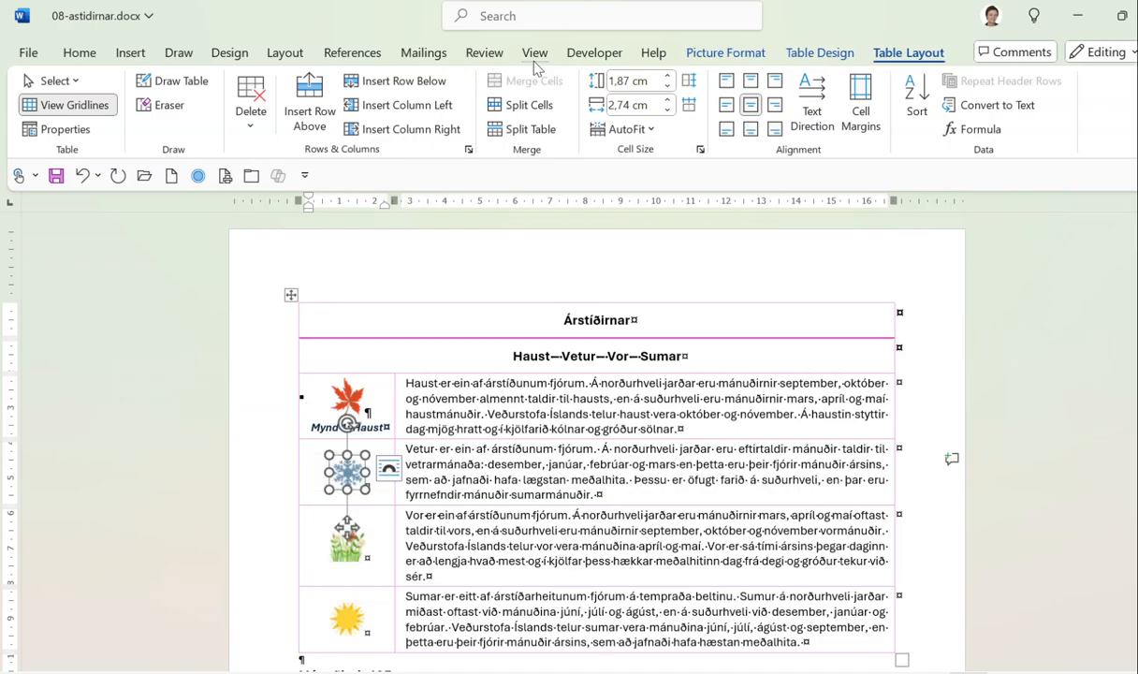
Caption the snowflake, flower and sun pictures 'Mynd 2: Vetur', 'Mynd 3: Vor' and 'Mynd 4: Sumar'.
{"action": "left_click", "coordinate": [359, 54]}
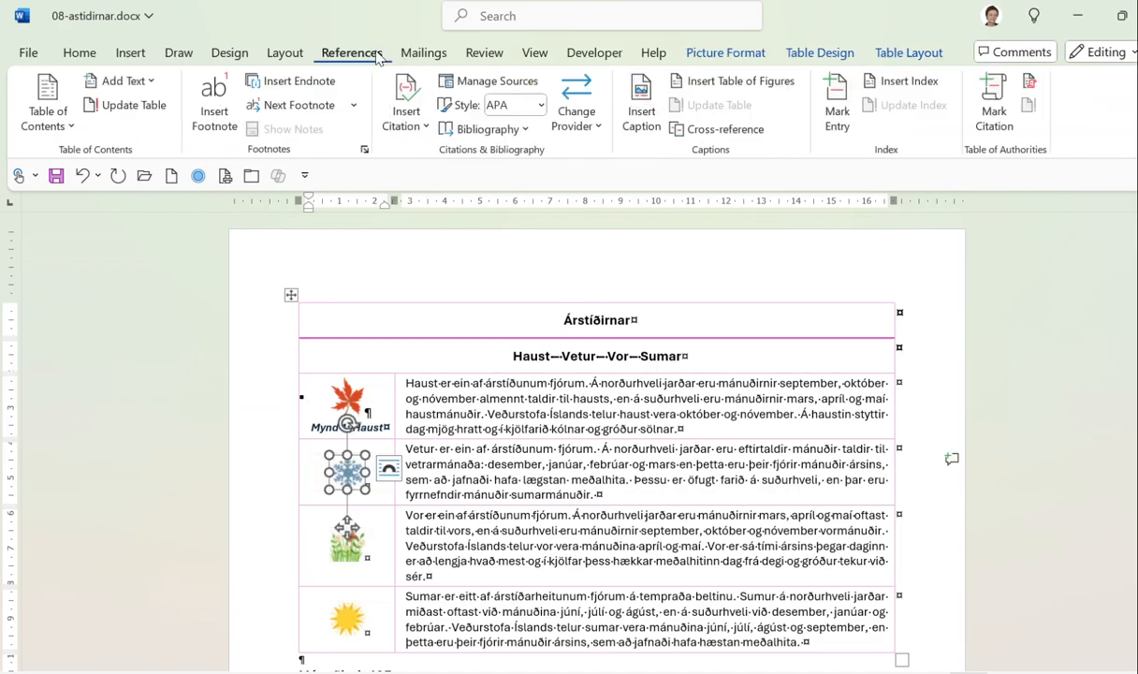
{"action": "left_click", "coordinate": [636, 94]}
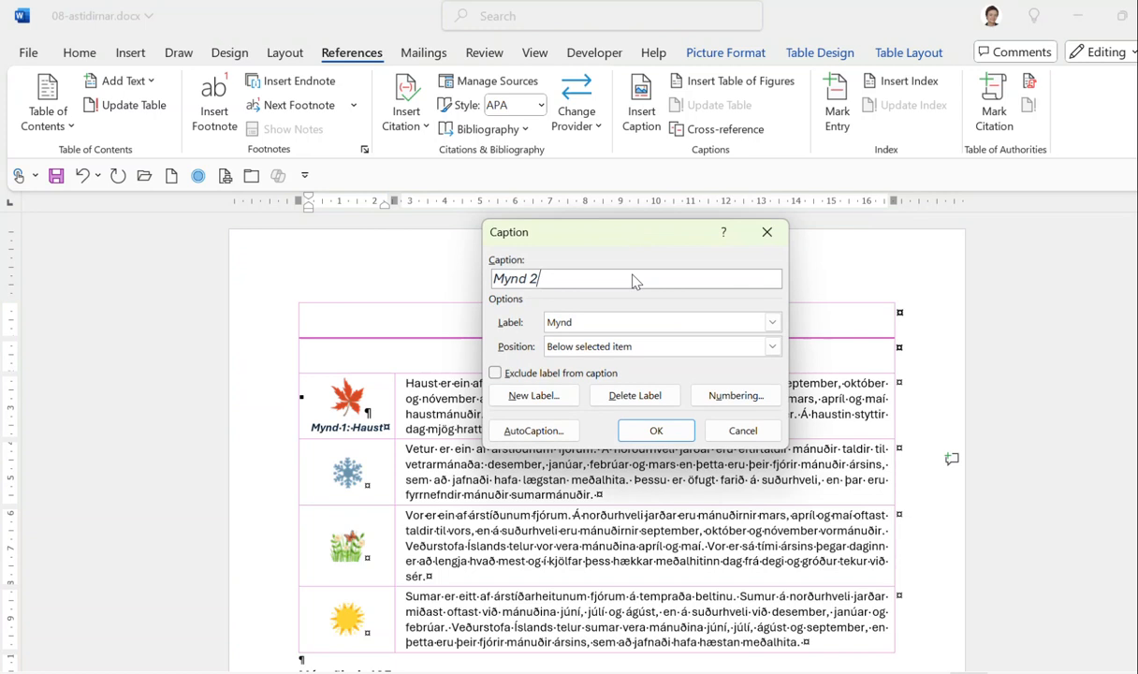
{"action": "left_click", "coordinate": [655, 431]}
{"action": "type", "text": ":"}
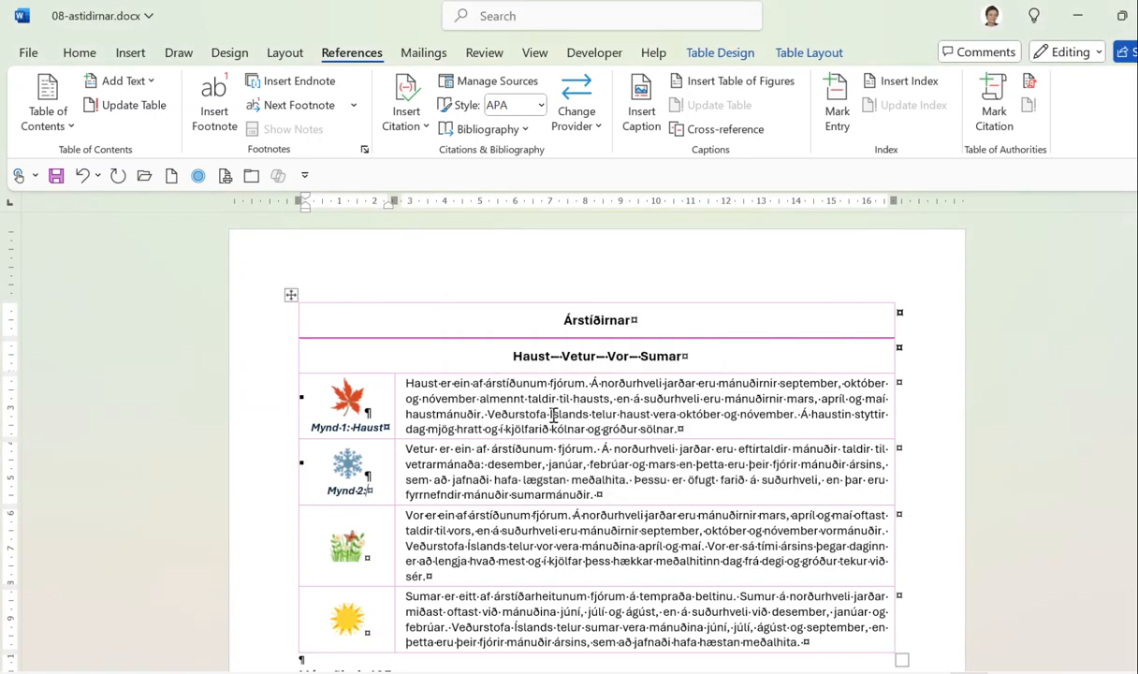
{"action": "type", "text": " Vetur"}
{"action": "left_click", "coordinate": [342, 538]}
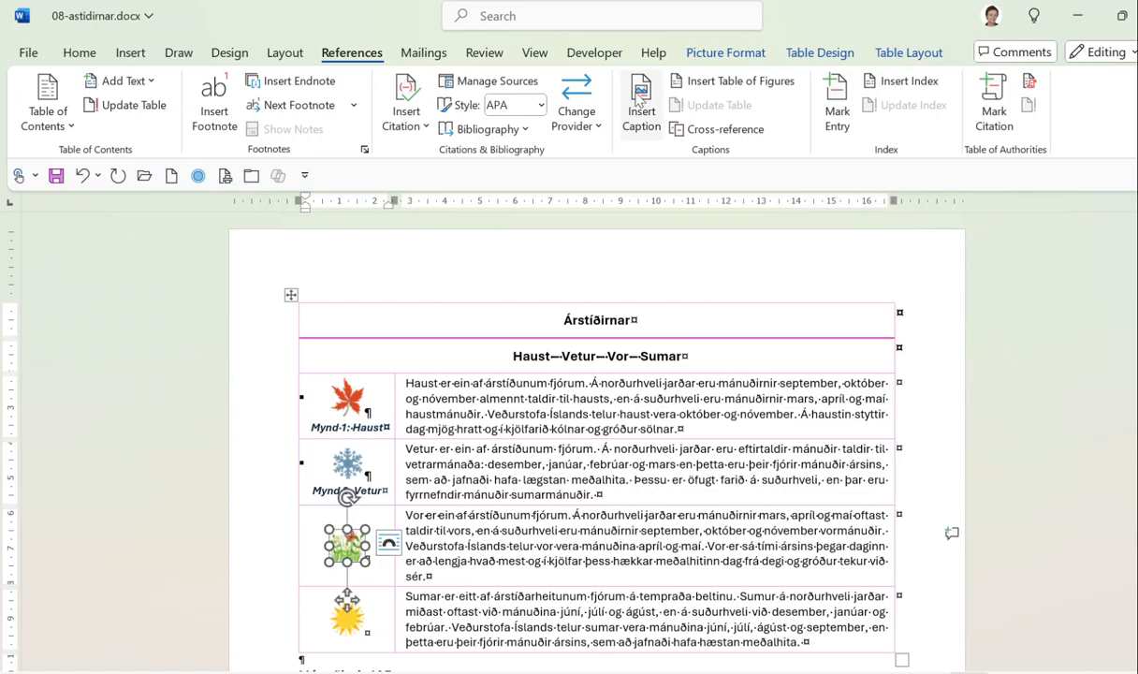
{"action": "left_click", "coordinate": [641, 104]}
{"action": "left_click", "coordinate": [654, 431]}
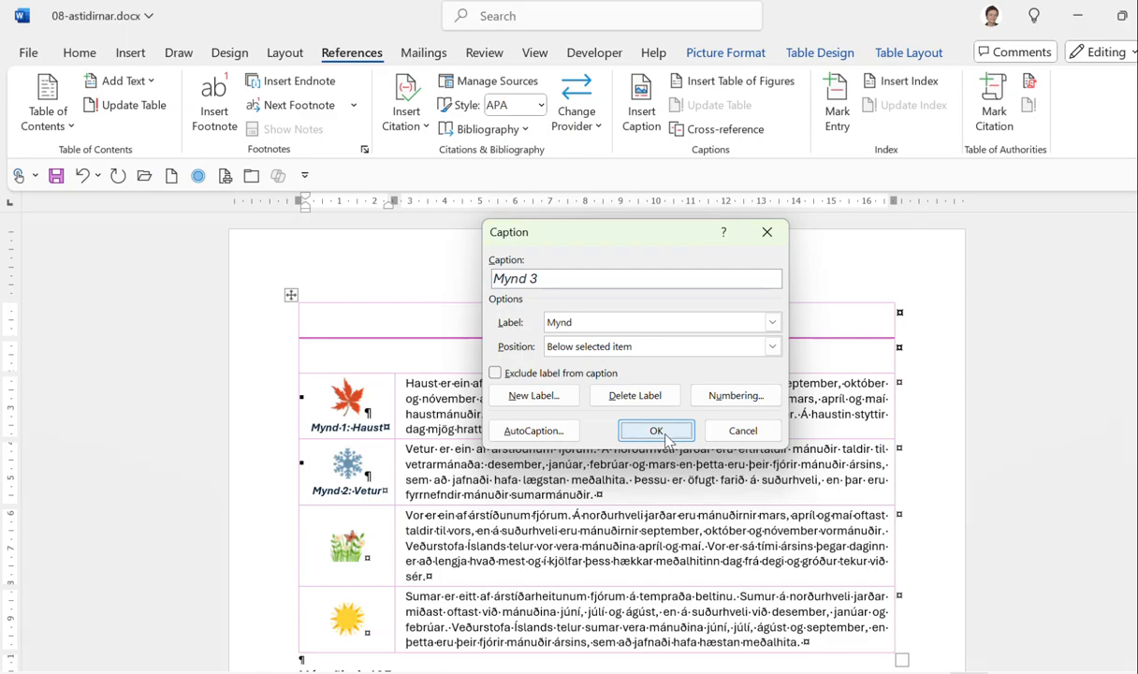
{"action": "type", "text": ": "}
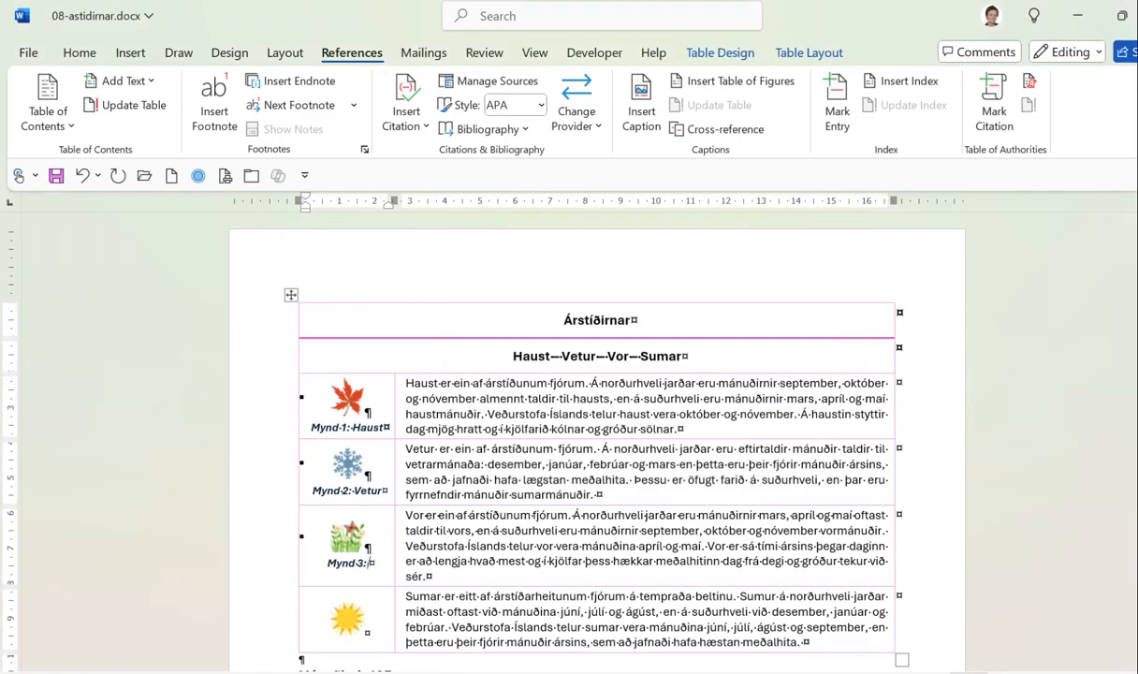
{"action": "type", "text": "Vor"}
{"action": "left_click", "coordinate": [346, 618]}
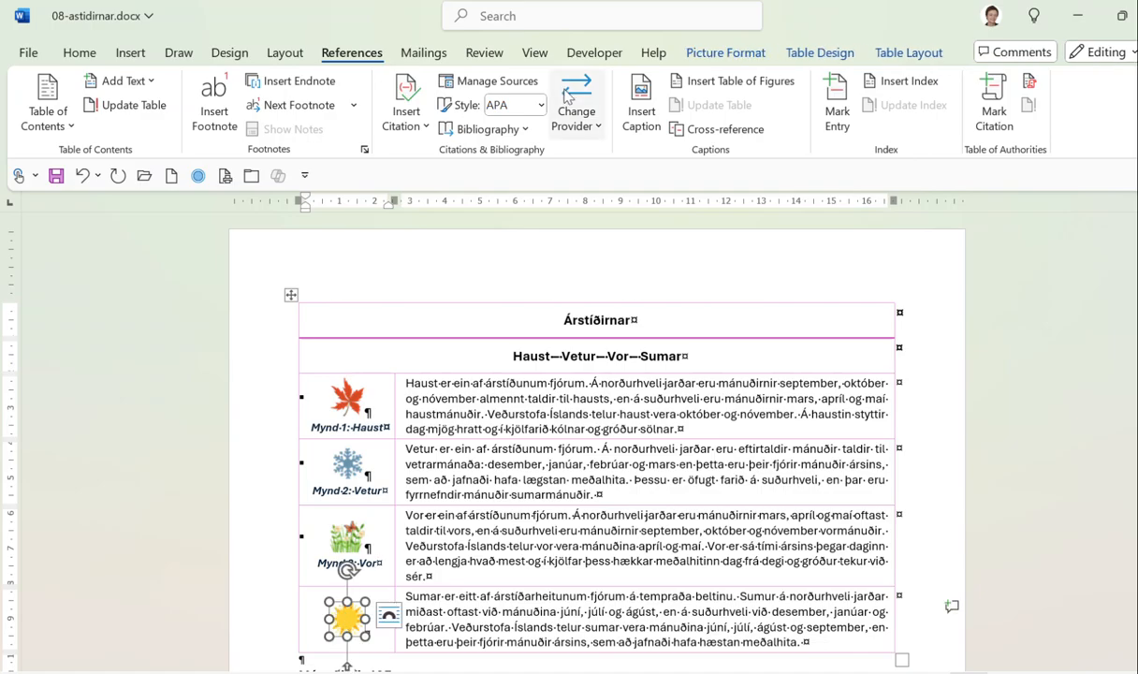
{"action": "left_click", "coordinate": [641, 103]}
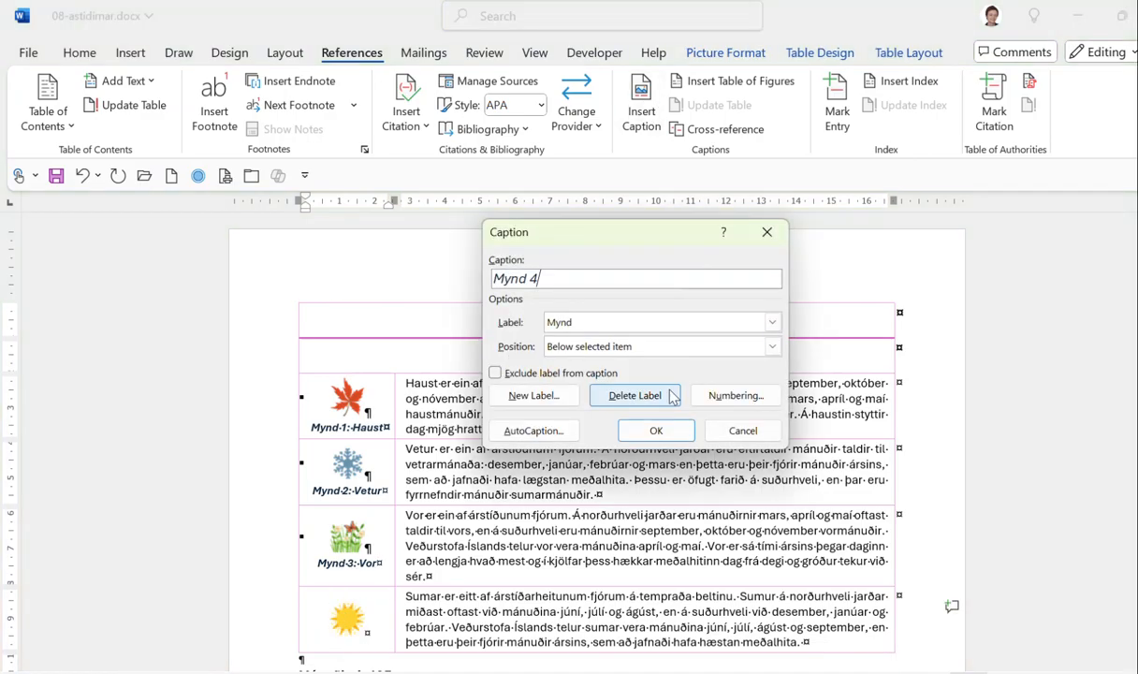
{"action": "left_click", "coordinate": [657, 429]}
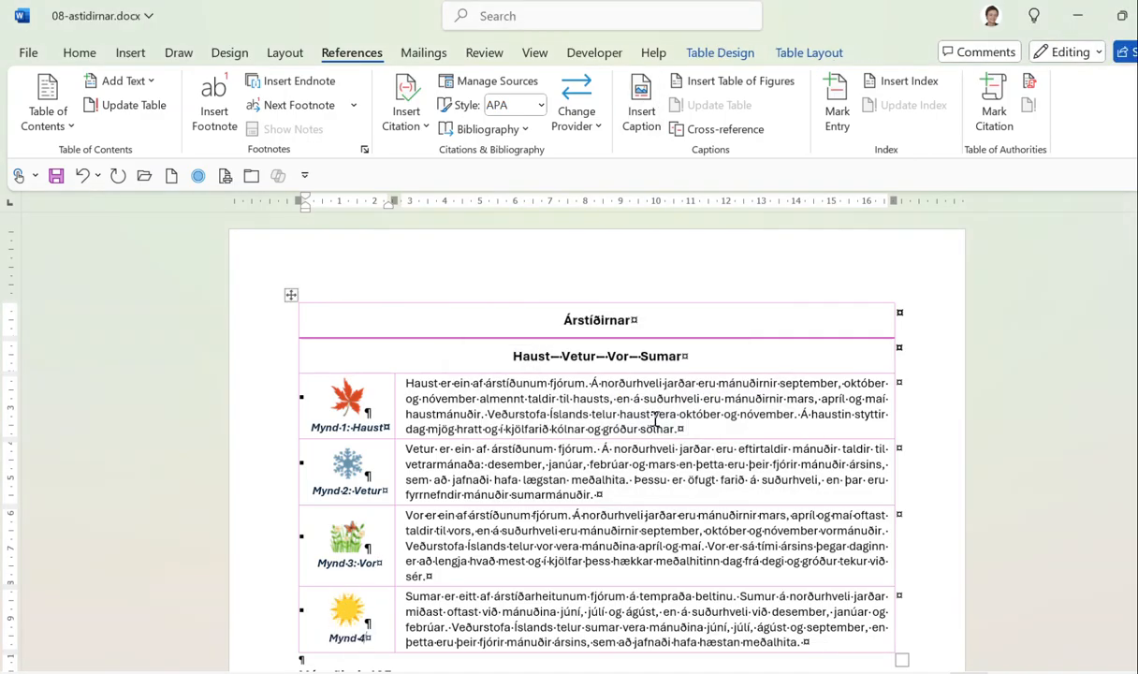
{"action": "type", "text": ": Sumar"}
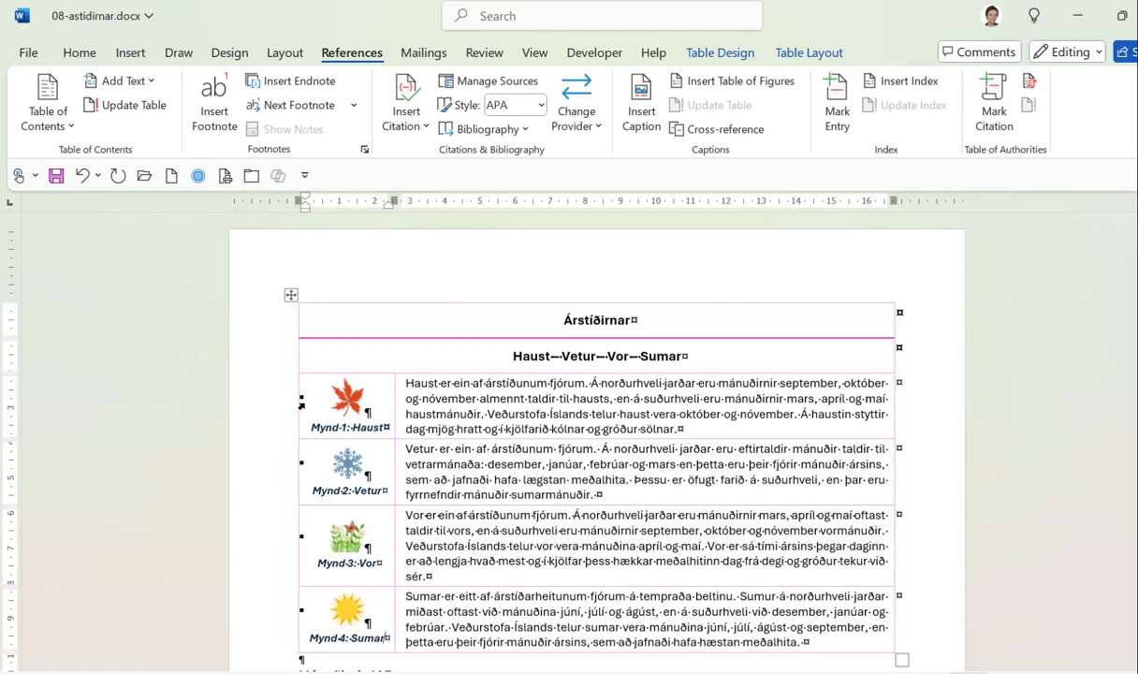
Select the Haust and Vetur captions in turn to review them, then deselect.
{"action": "triple_click", "coordinate": [324, 423]}
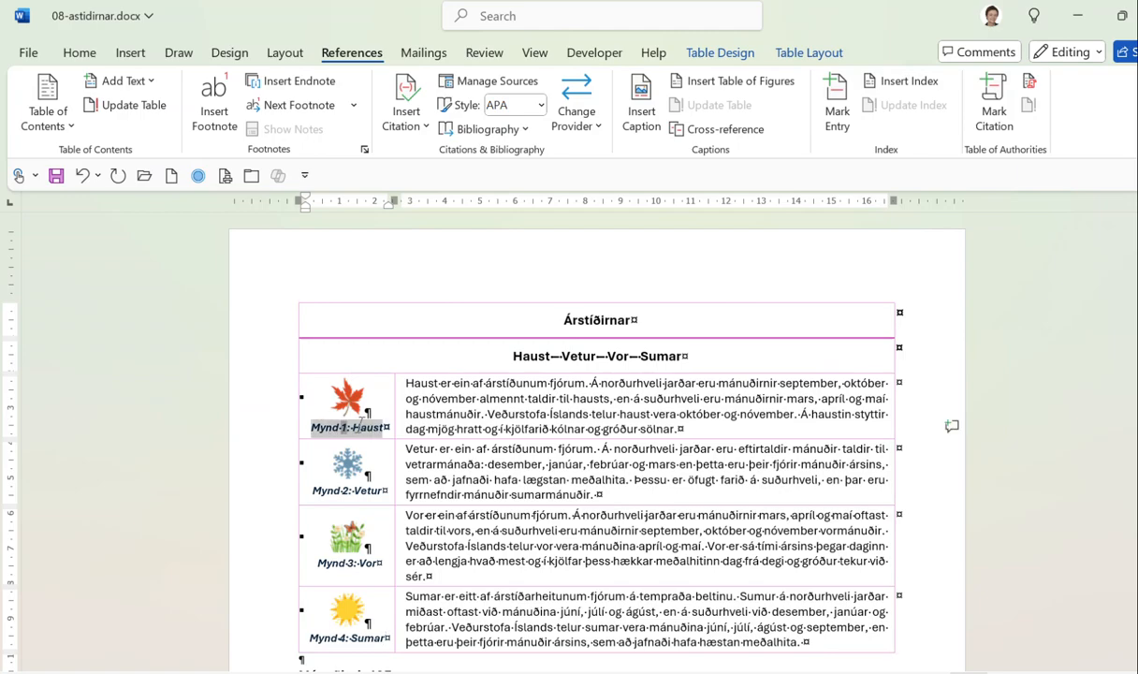
{"action": "triple_click", "coordinate": [328, 490]}
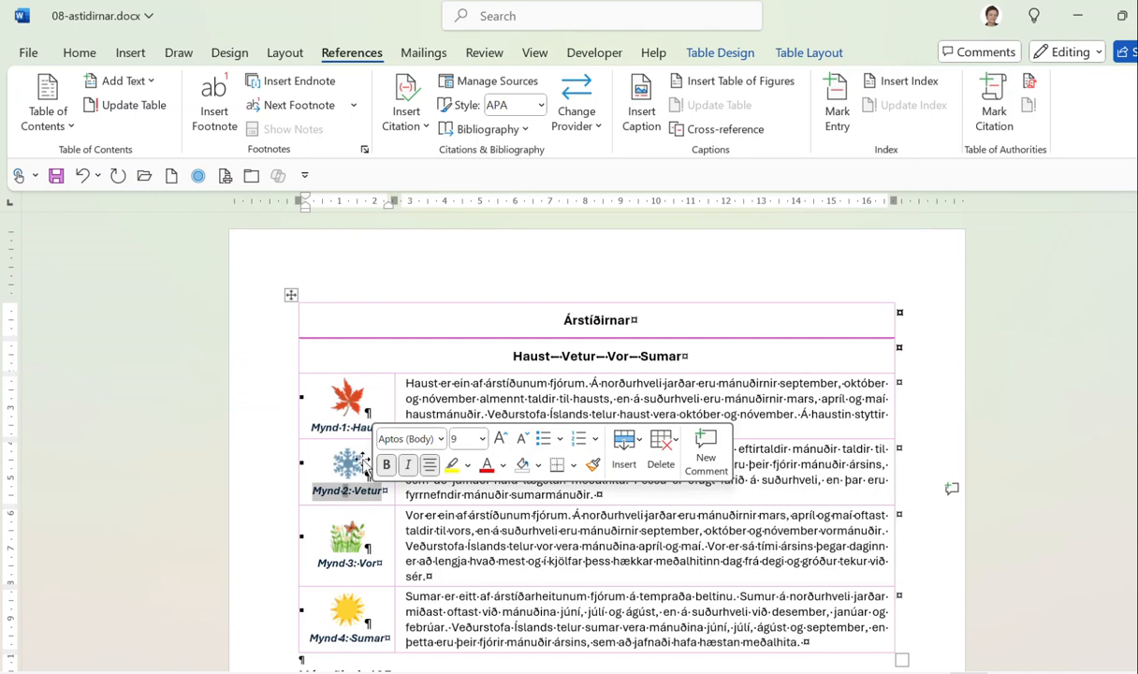
{"action": "left_click", "coordinate": [474, 529]}
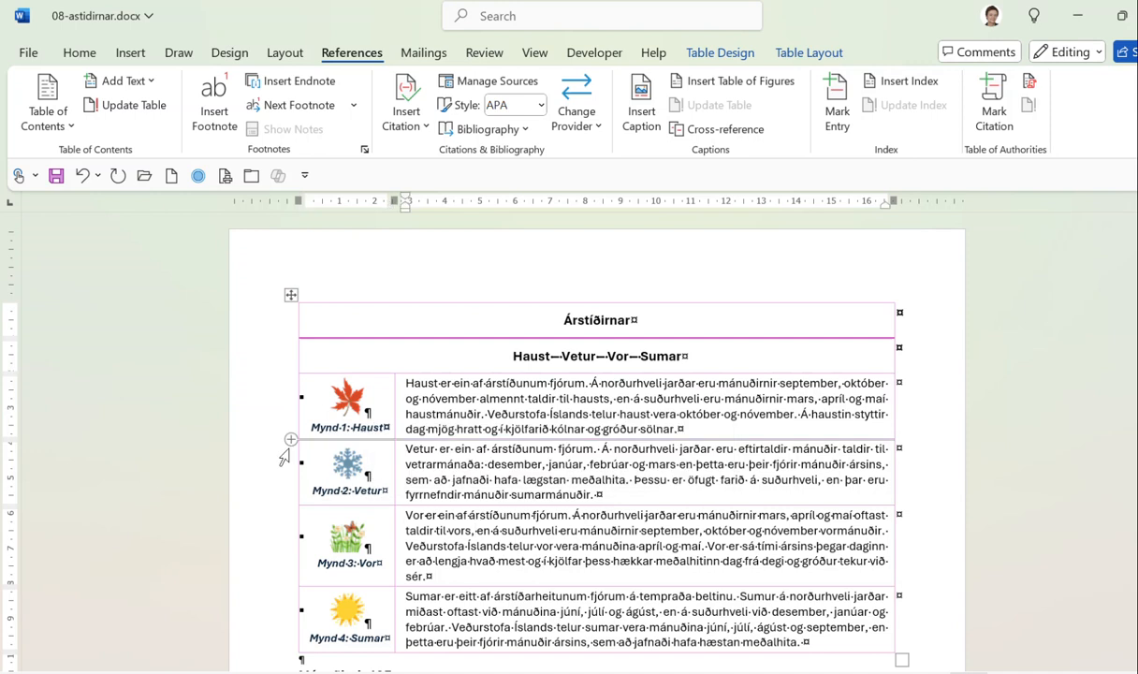
Add a Tafla-labelled caption above the seasons table and begin typing 'Árstíðirnar'.
{"action": "left_click", "coordinate": [290, 298]}
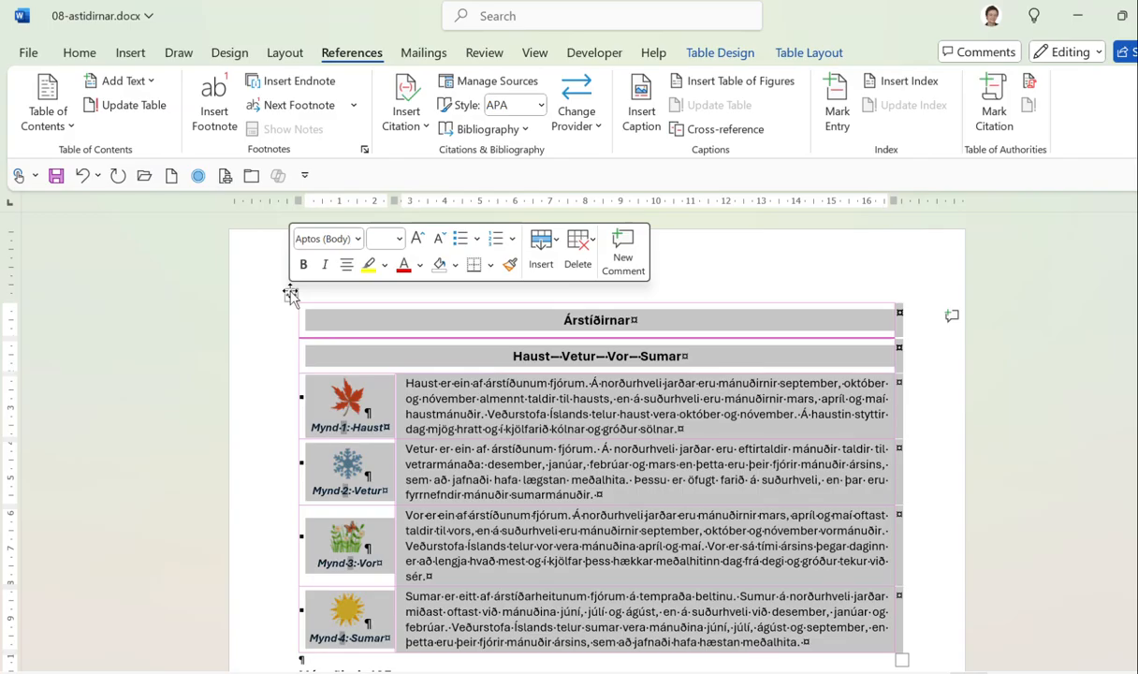
{"action": "left_click", "coordinate": [634, 113]}
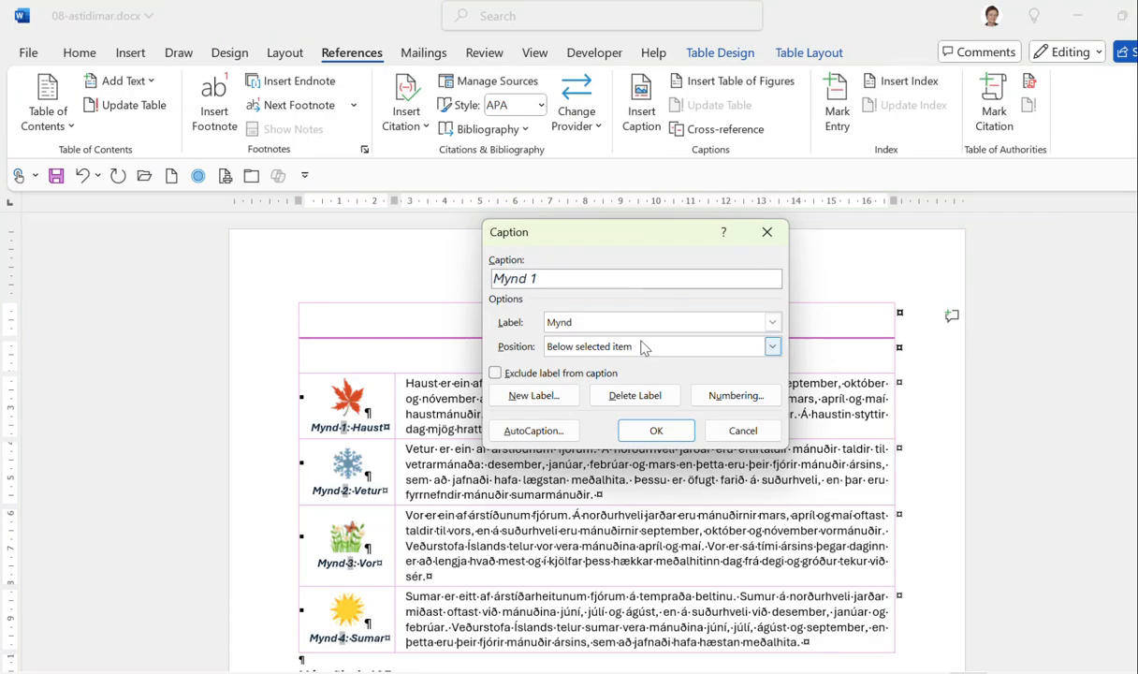
{"action": "left_click", "coordinate": [773, 322]}
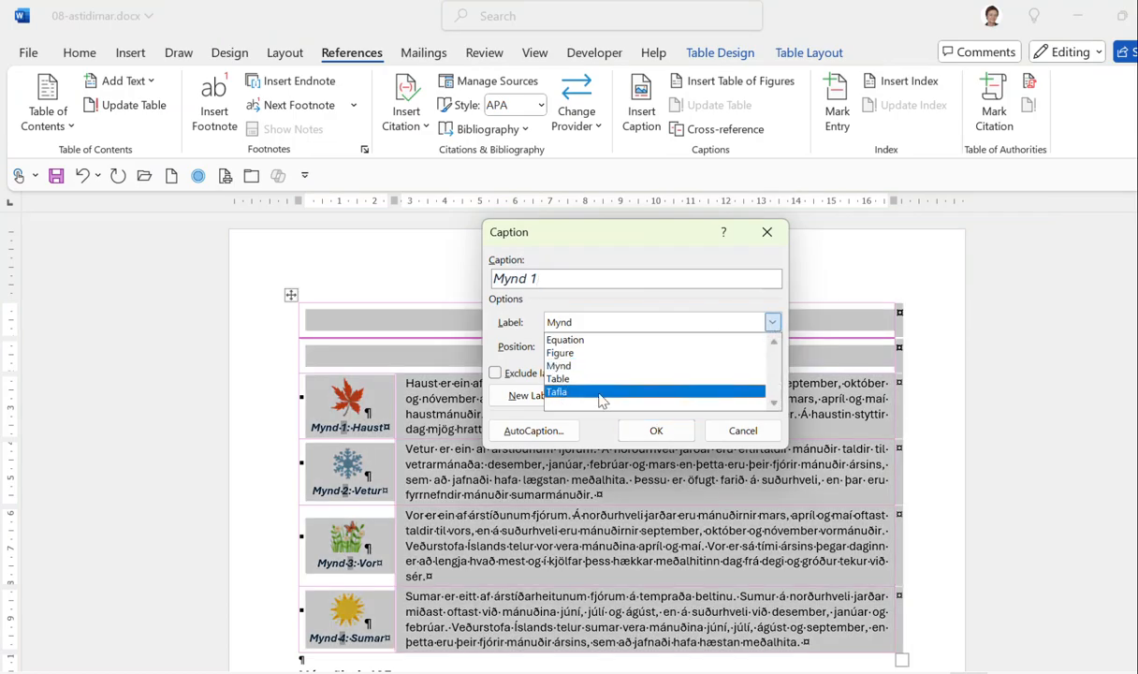
{"action": "left_click", "coordinate": [561, 389]}
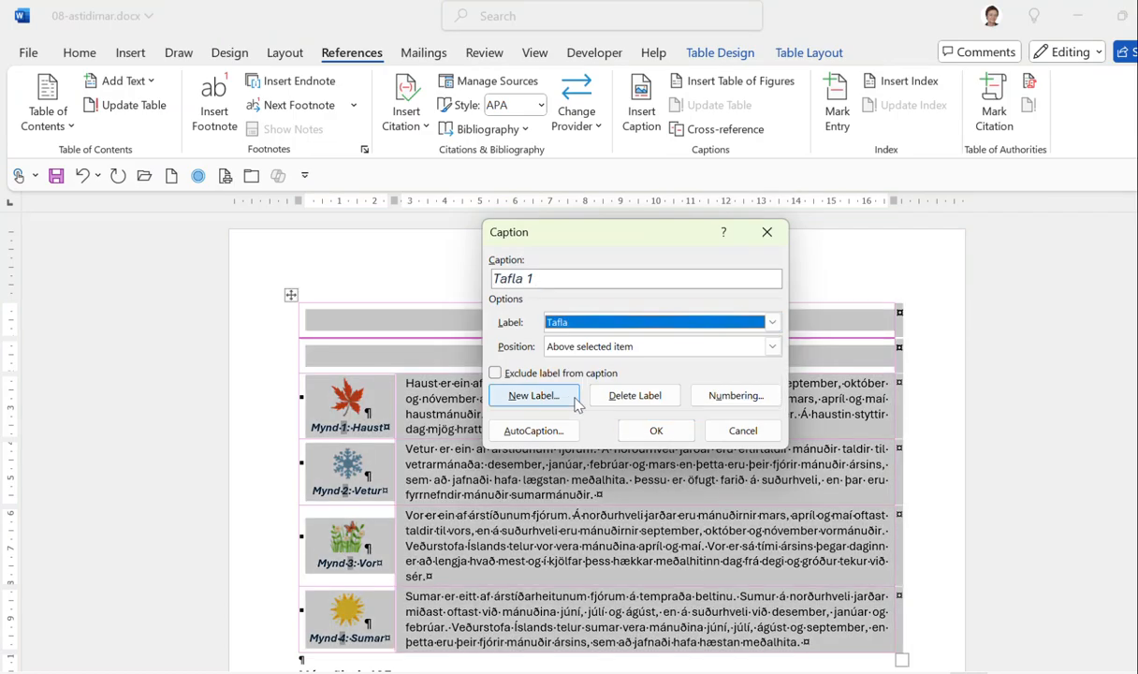
{"action": "left_click", "coordinate": [656, 430]}
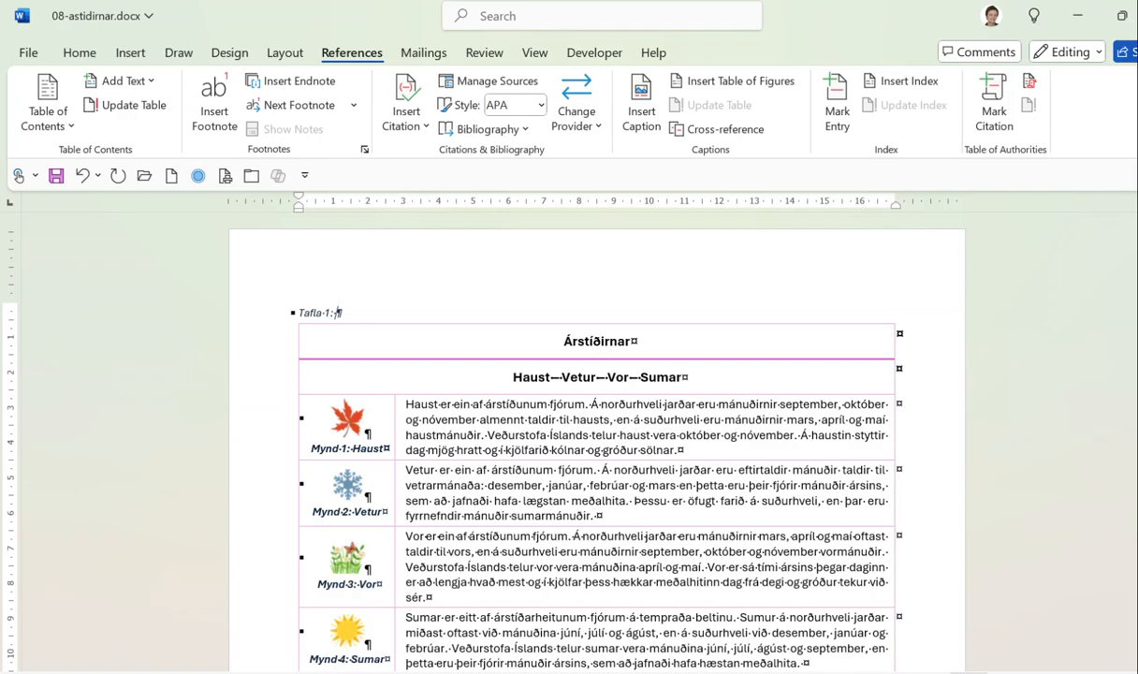
{"action": "type", "text": "Árstíðirnar"}
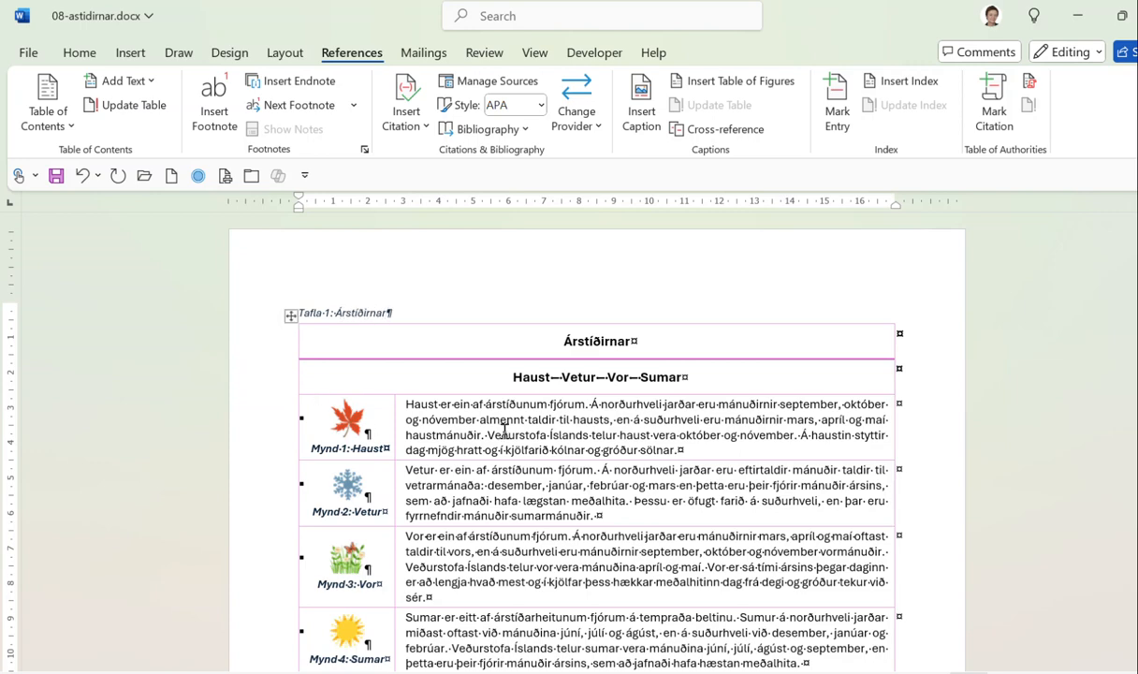
Scroll down to Myndayfirlit and place the cursor in the empty paragraph beneath it.
{"action": "scroll", "coordinate": [505, 430], "scroll_direction": "down", "scroll_amount": 5}
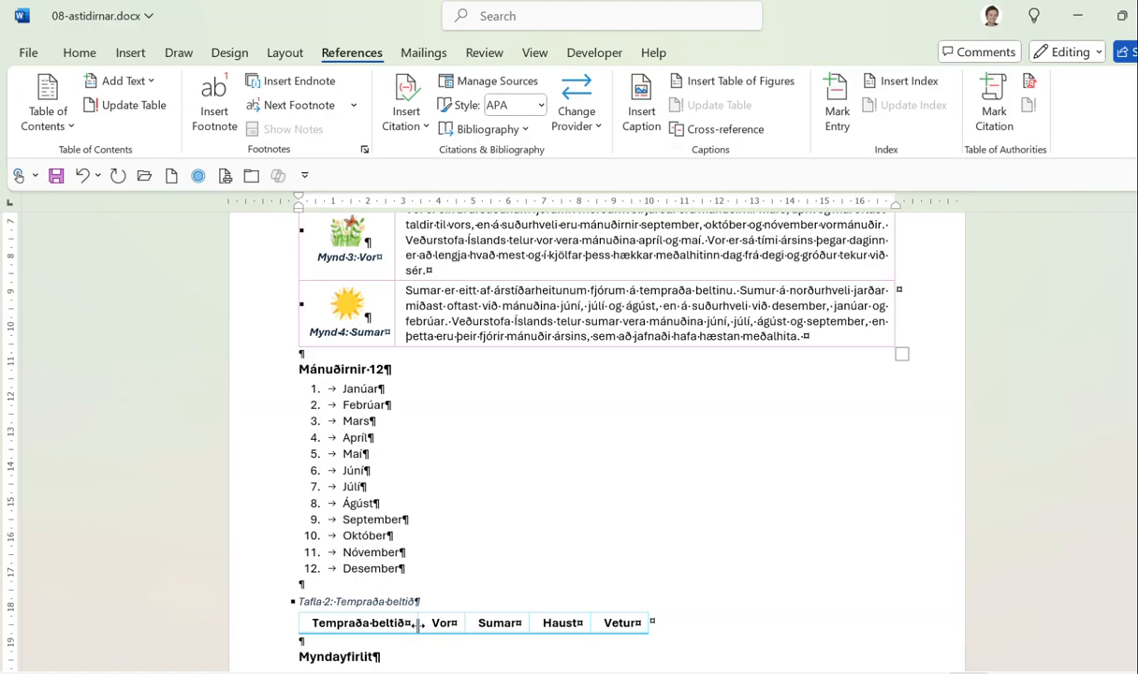
{"action": "scroll", "coordinate": [579, 532], "scroll_direction": "down", "scroll_amount": 2}
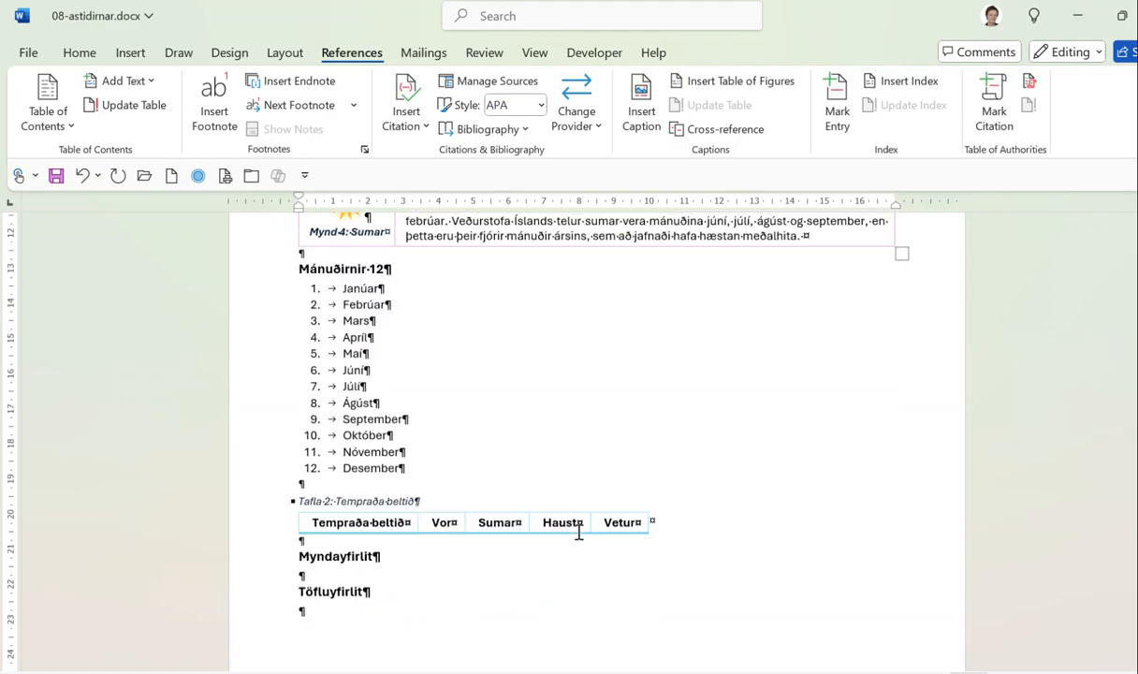
{"action": "scroll", "coordinate": [579, 532], "scroll_direction": "down", "scroll_amount": 1}
{"action": "left_click", "coordinate": [304, 512]}
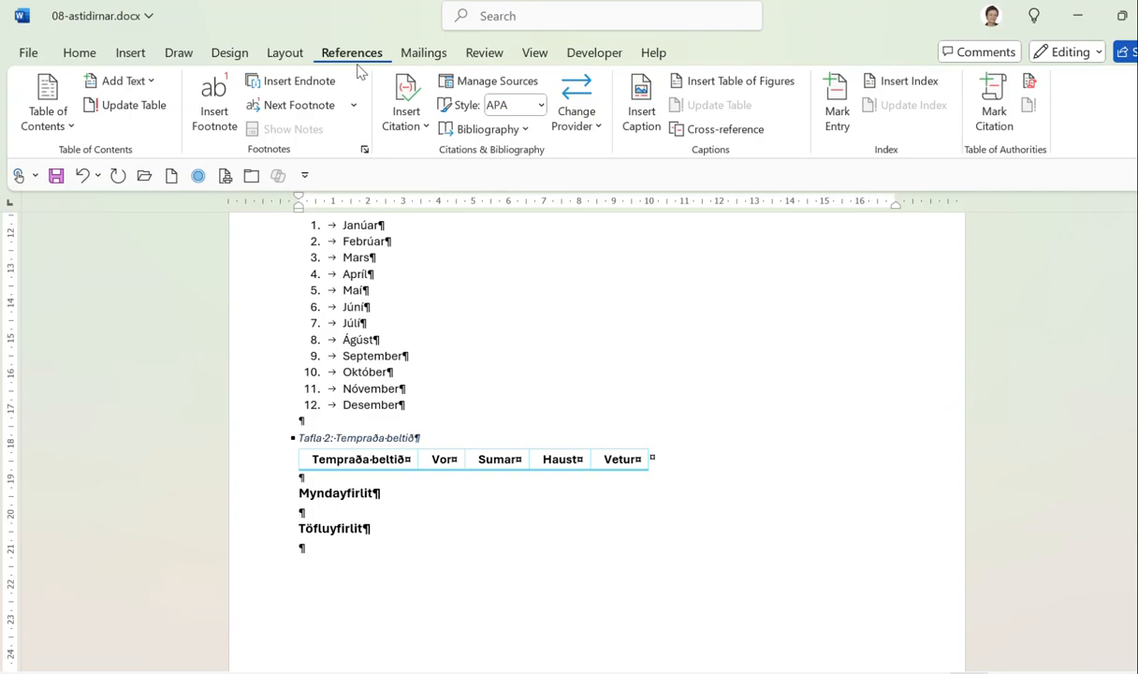
Insert a table of figures for the Mynd label without page numbers under Myndayfirlit.
{"action": "left_click", "coordinate": [752, 88]}
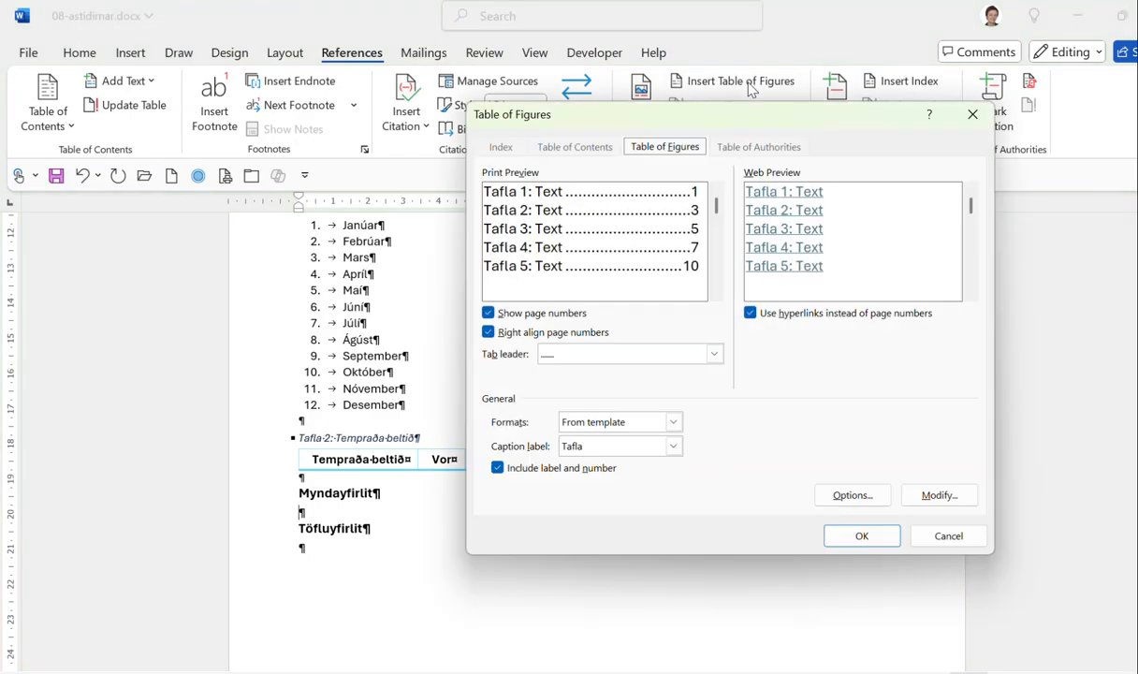
{"action": "left_click", "coordinate": [673, 446]}
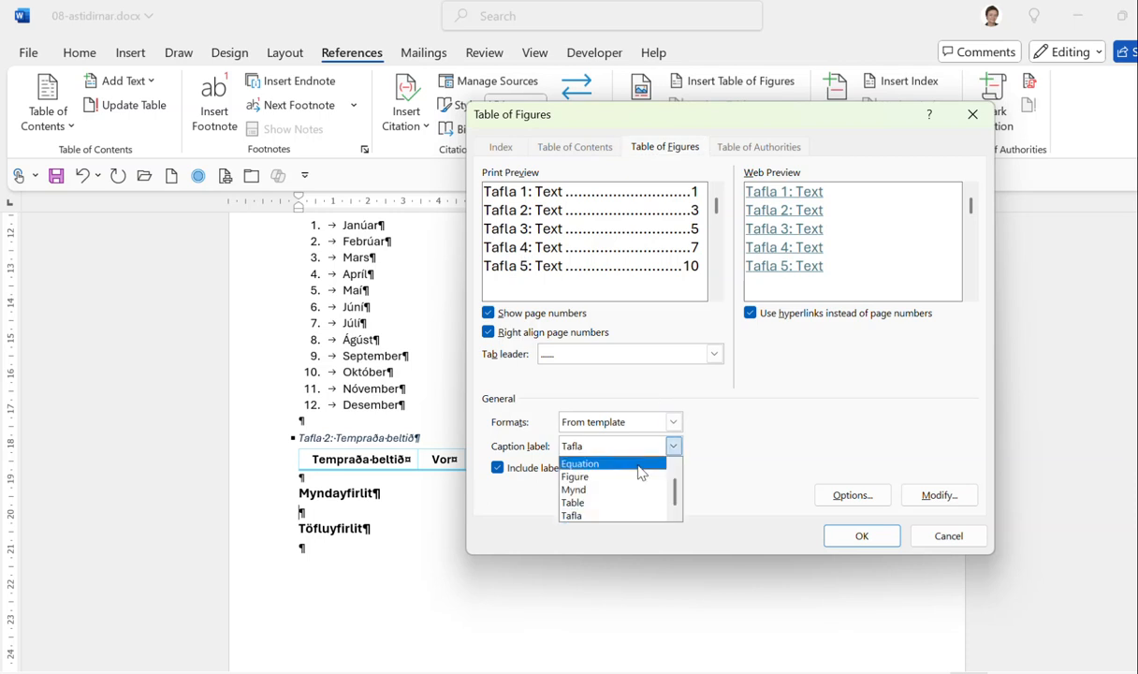
{"action": "left_click", "coordinate": [622, 490]}
{"action": "left_click", "coordinate": [488, 313]}
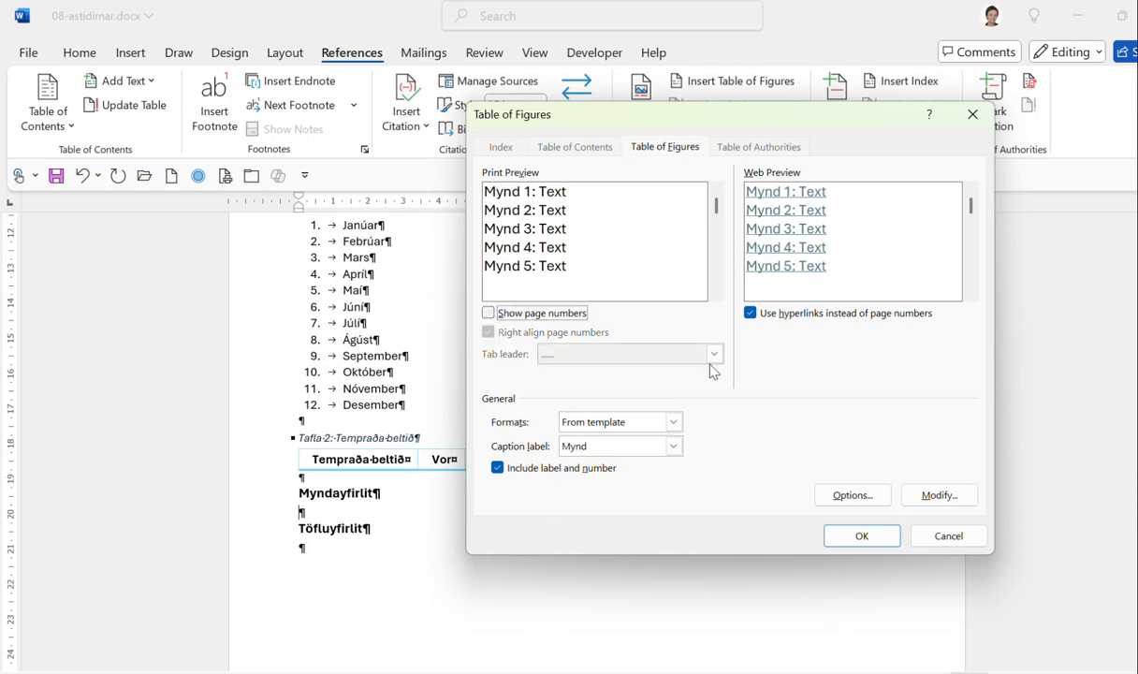
{"action": "left_click", "coordinate": [861, 537]}
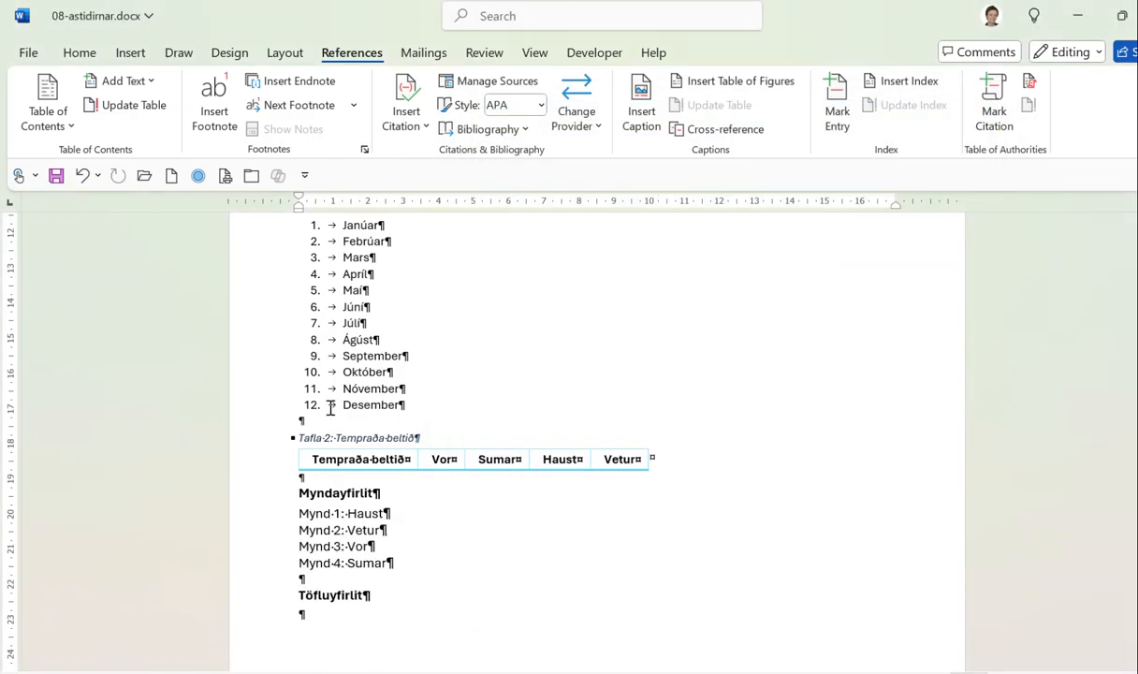
Insert a list of Tafla tables without page numbers under Töfluyfirlit.
{"action": "left_click", "coordinate": [335, 616]}
{"action": "left_click", "coordinate": [745, 82]}
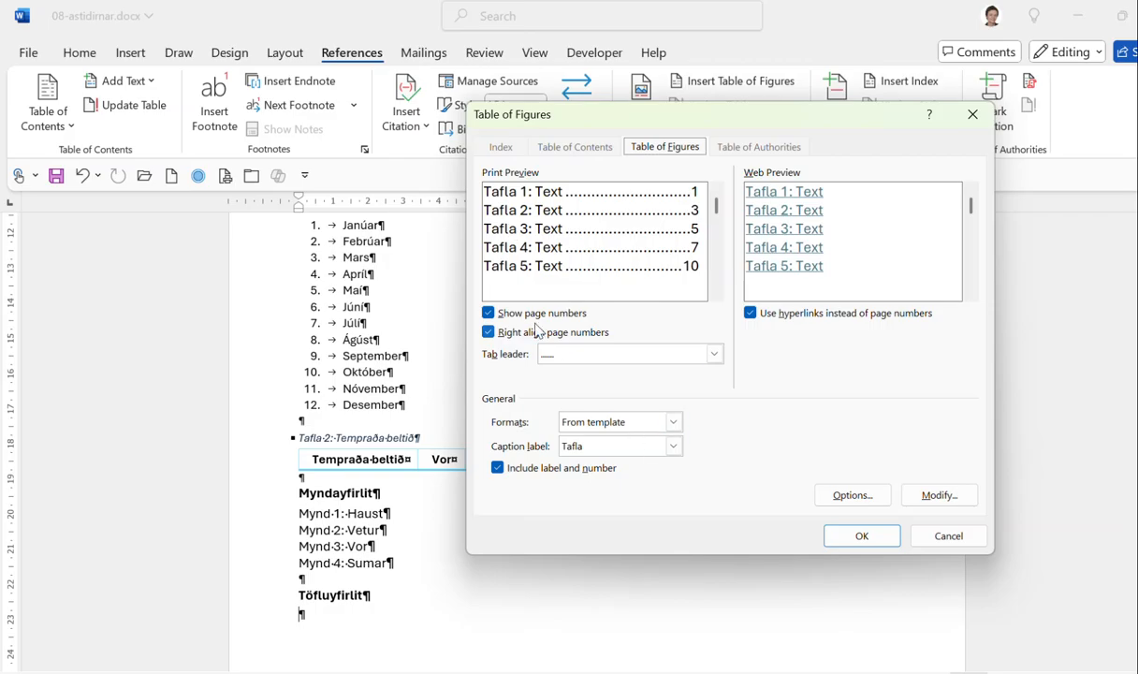
{"action": "left_click", "coordinate": [487, 311]}
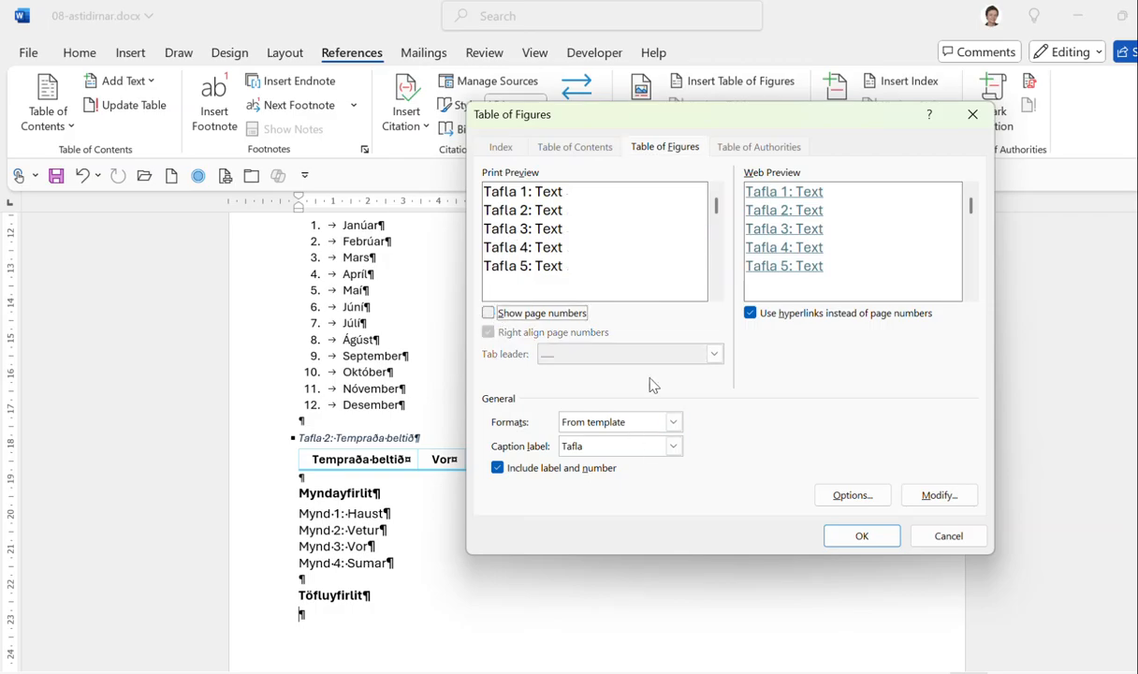
{"action": "left_click", "coordinate": [862, 536]}
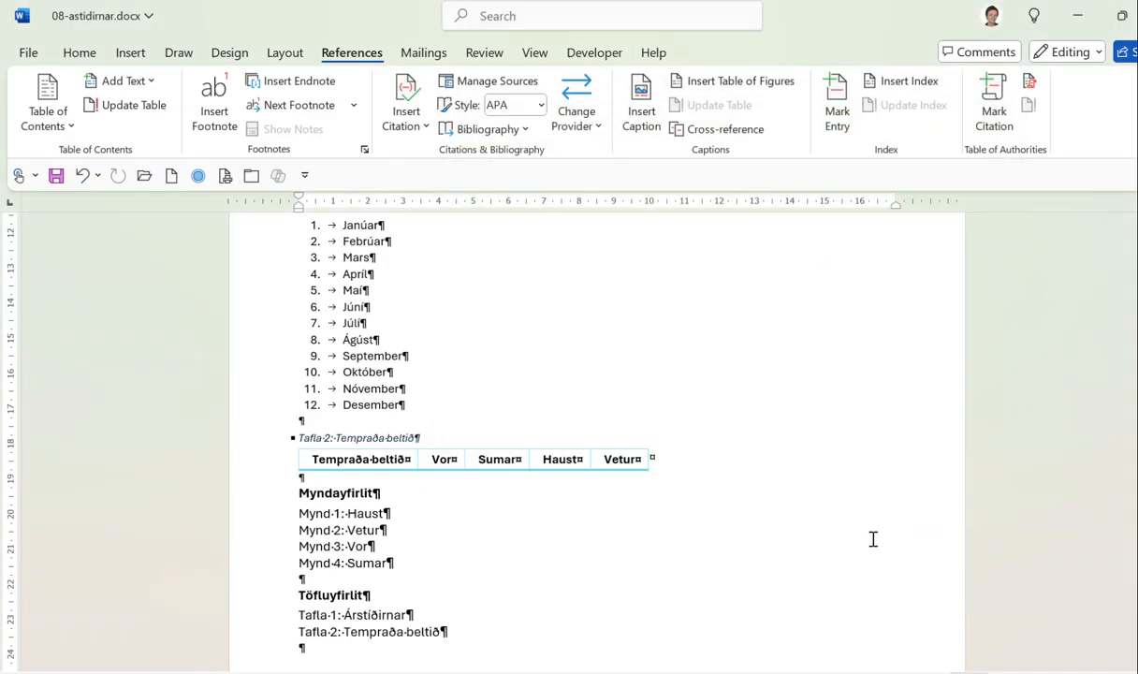
Scroll through to check the result and save 08-astidirnar.docx to this PC.
{"action": "scroll", "coordinate": [743, 461], "scroll_direction": "up", "scroll_amount": 3}
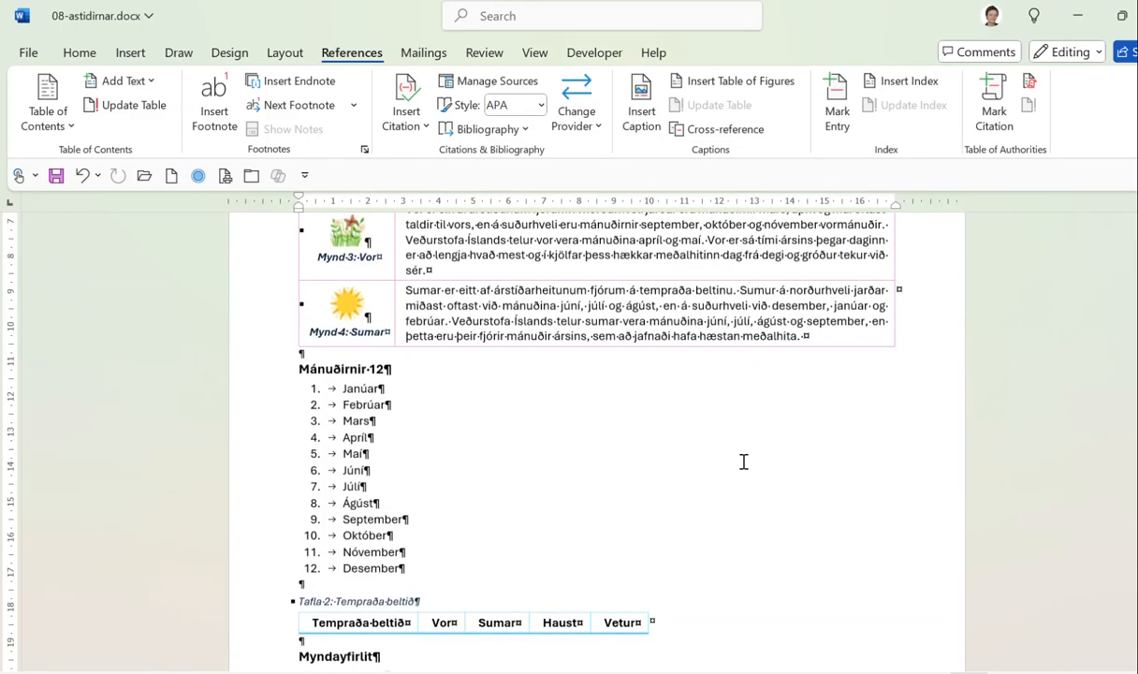
{"action": "scroll", "coordinate": [743, 461], "scroll_direction": "up", "scroll_amount": 6}
{"action": "scroll", "coordinate": [743, 461], "scroll_direction": "down", "scroll_amount": 11}
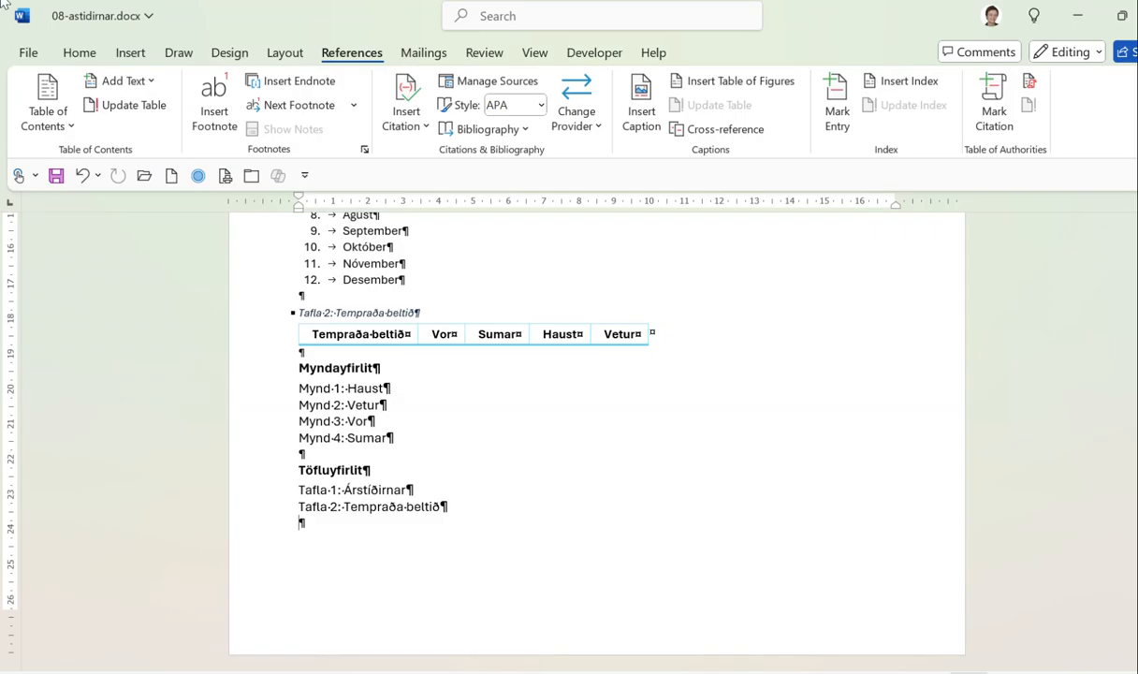
{"action": "left_click", "coordinate": [55, 175]}
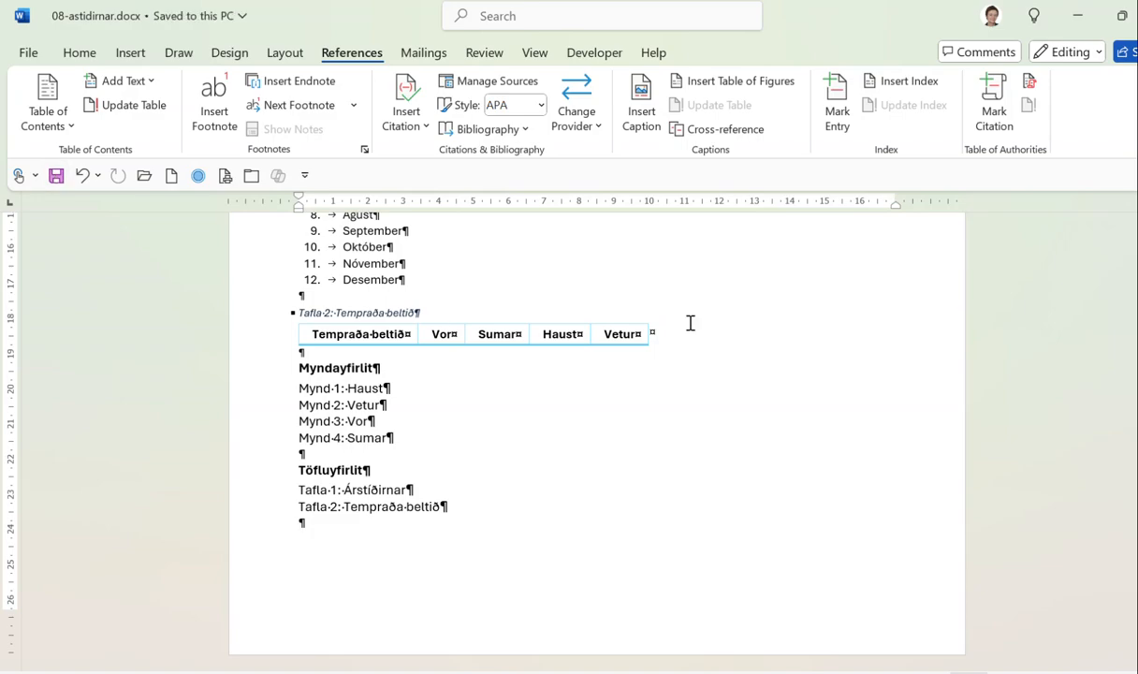